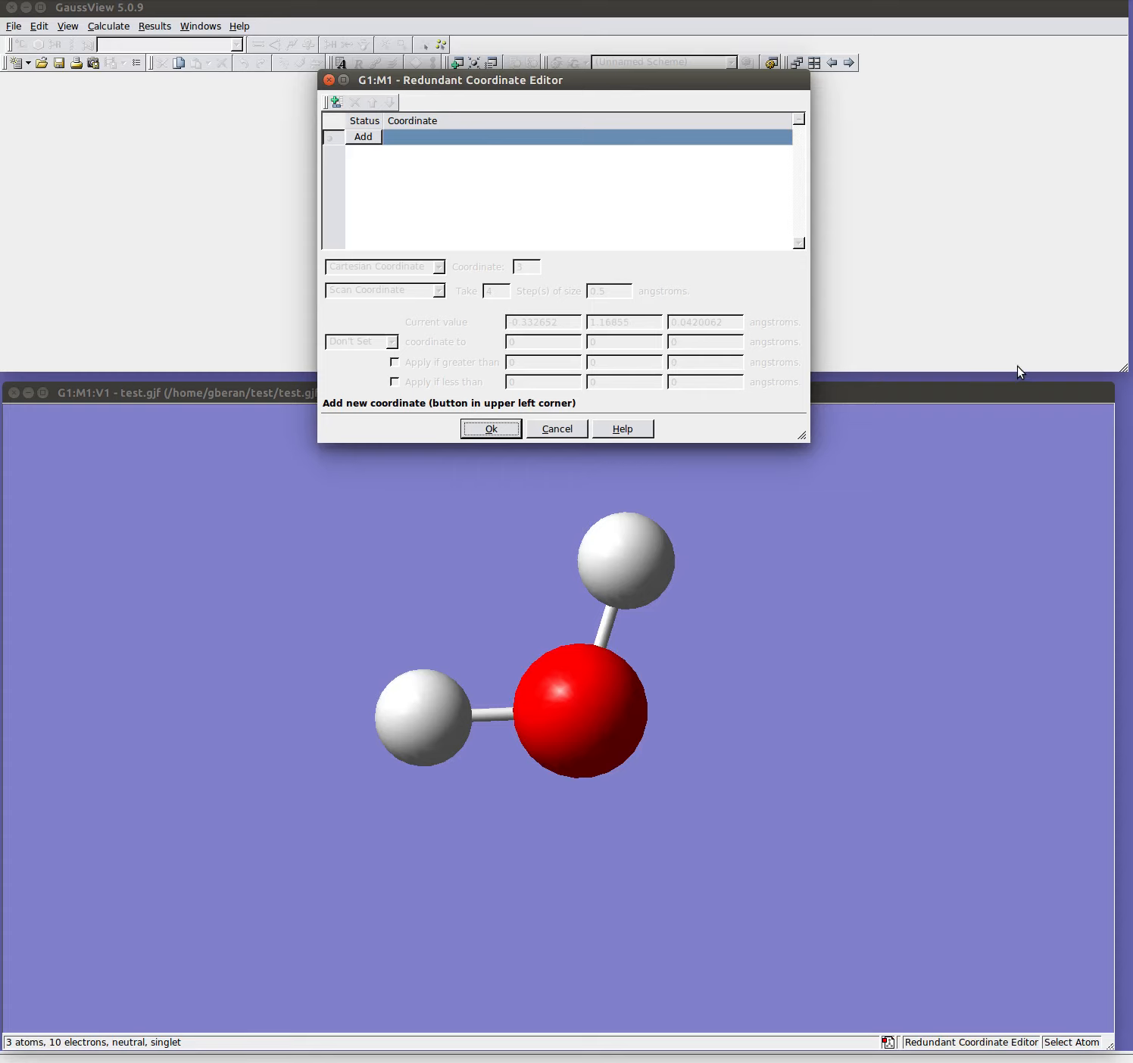
Show the atom number labels on the water molecule in the test.gjf view
click(910, 386)
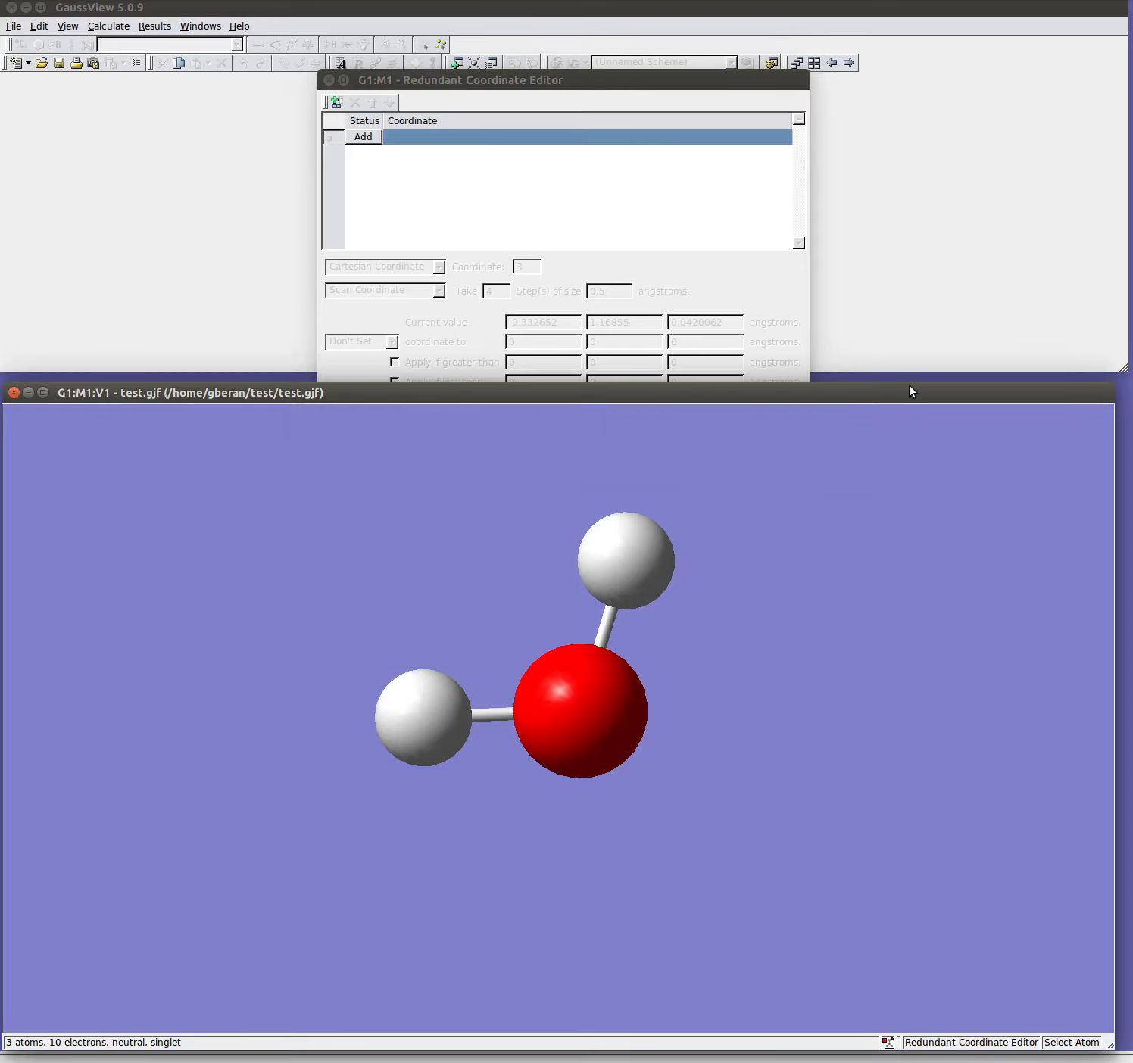
right_click(726, 631)
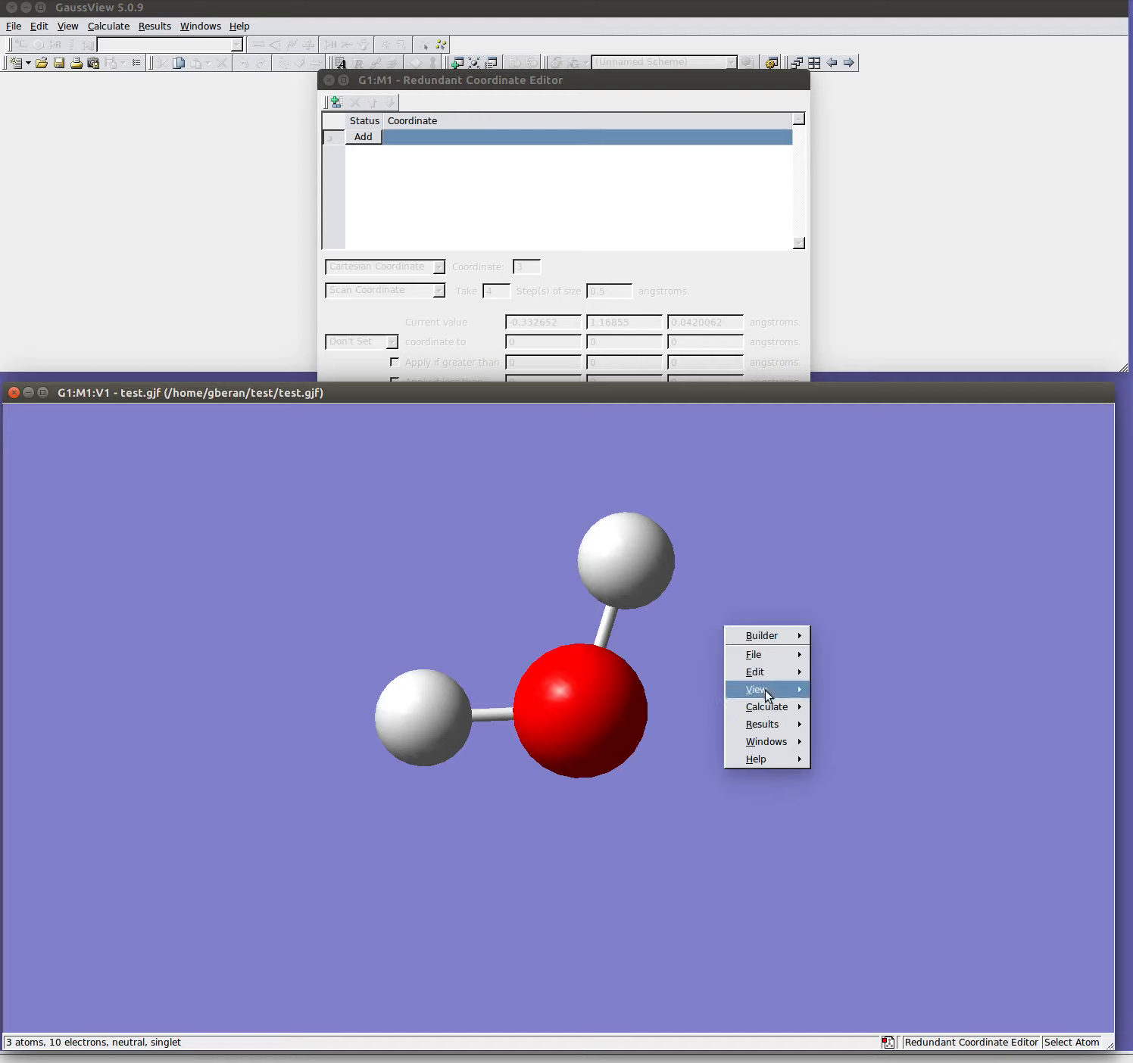
mouse_move(765, 689)
click(872, 782)
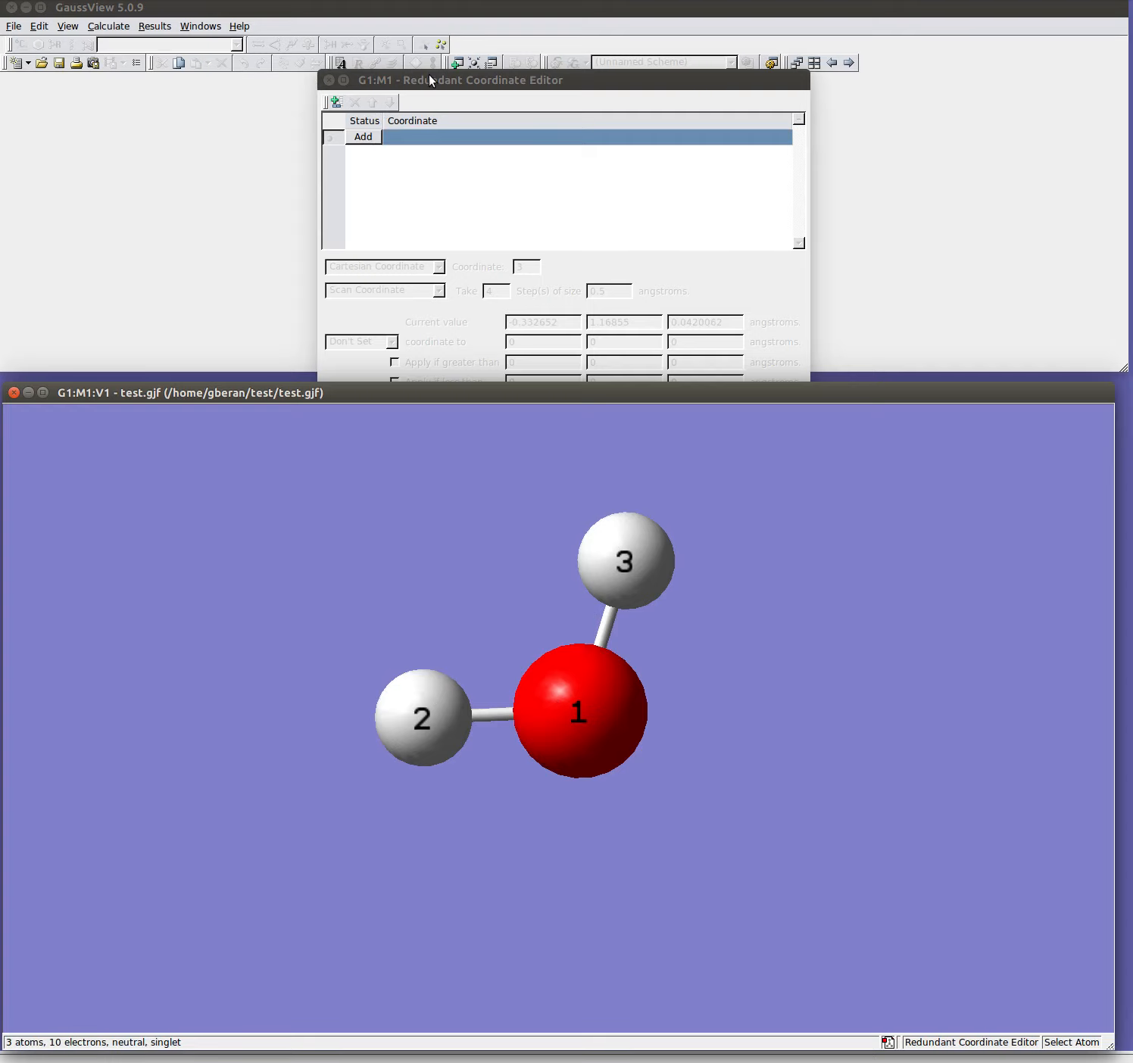
Add a new entry in the Redundant Coordinate Editor and set its coordinate type to Angle
click(370, 140)
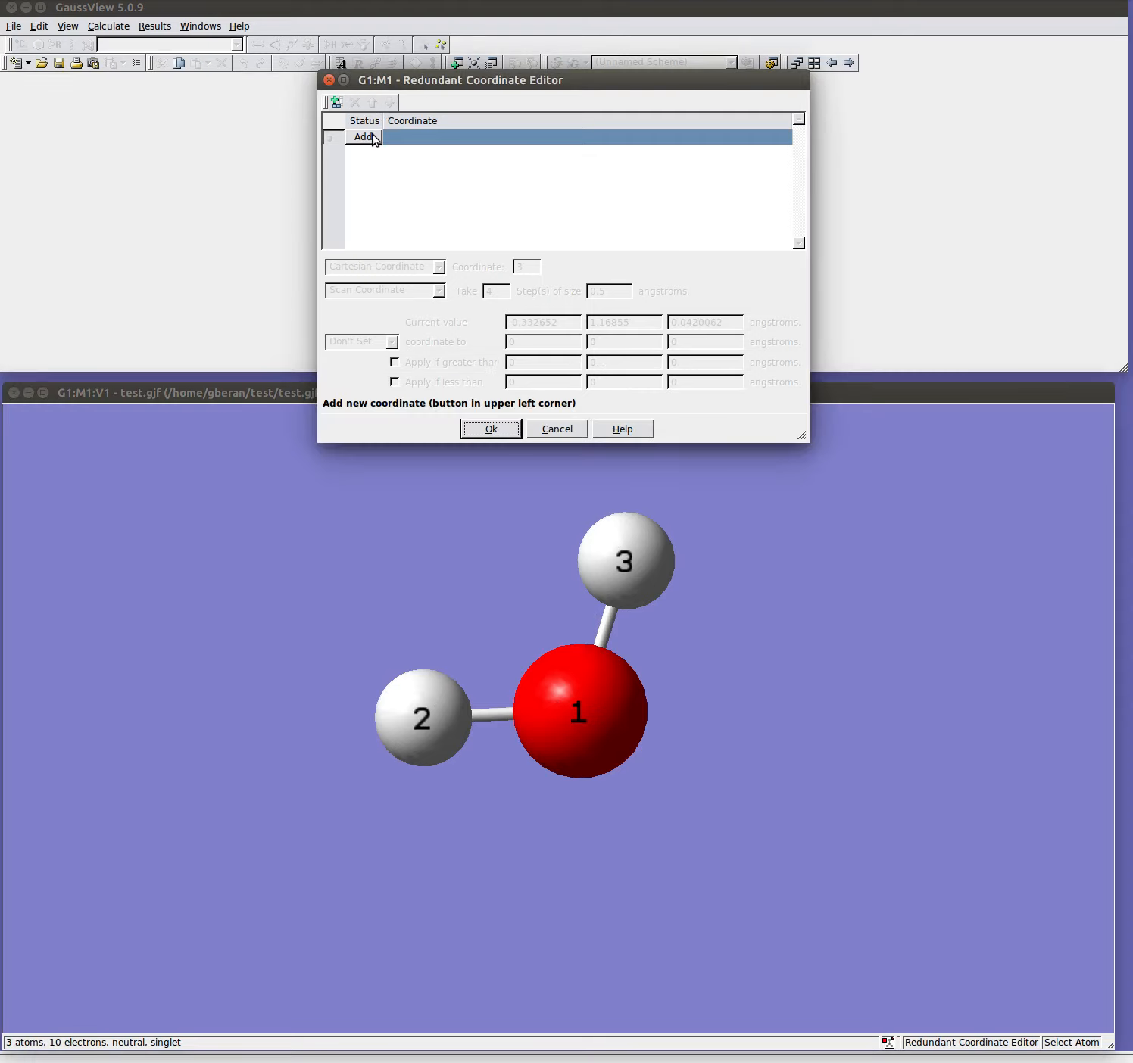
click(364, 136)
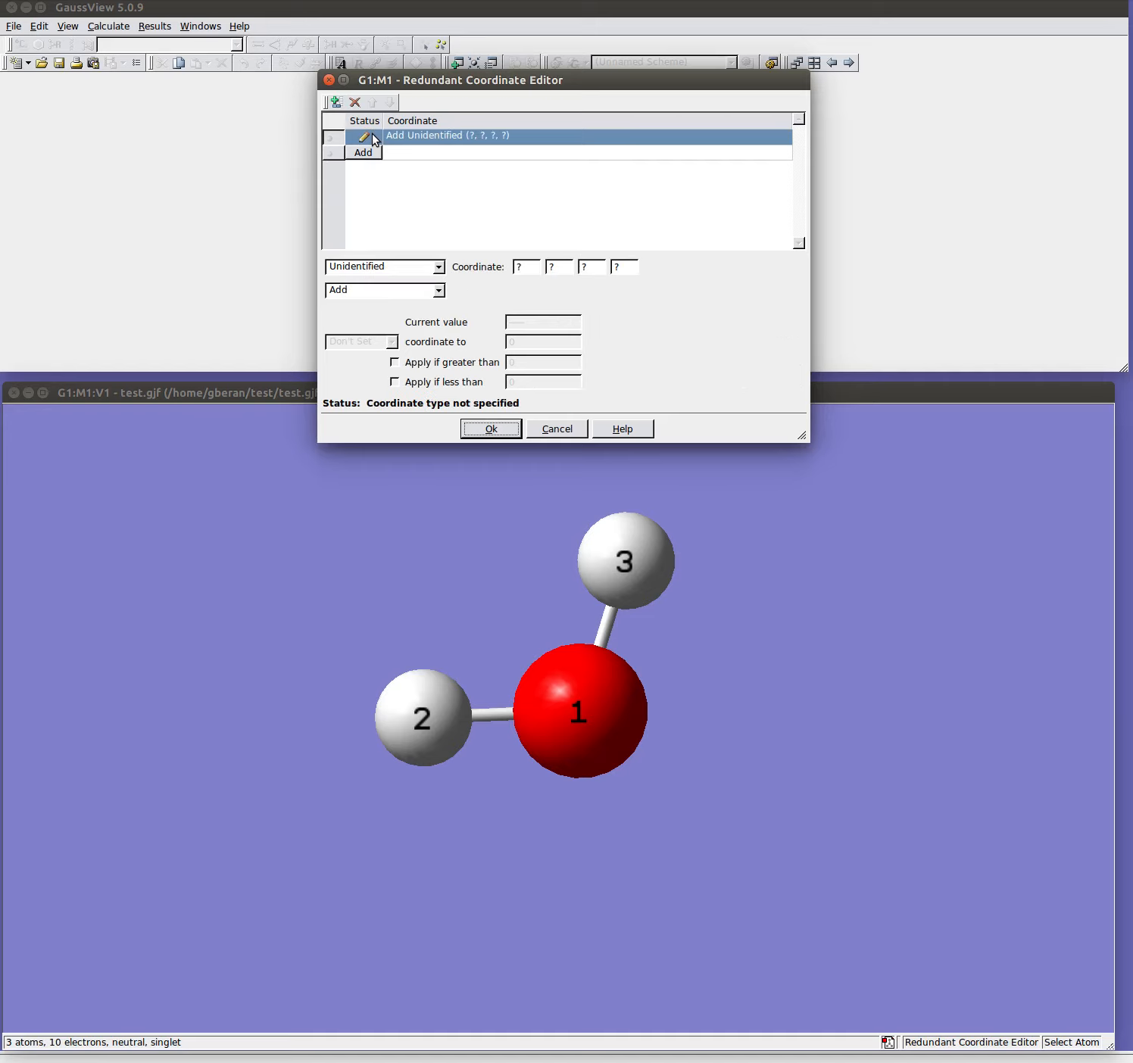
click(437, 268)
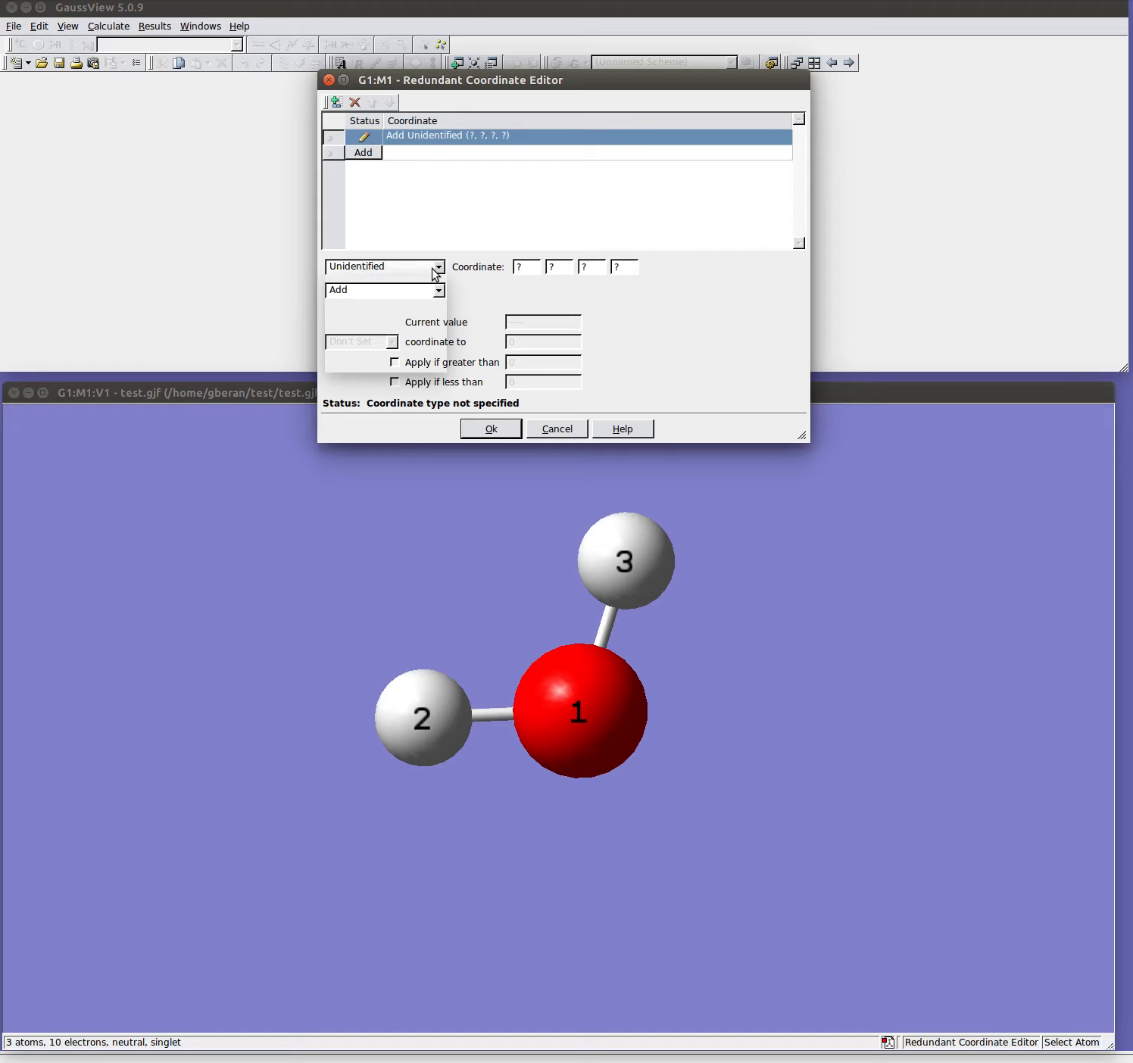
click(410, 269)
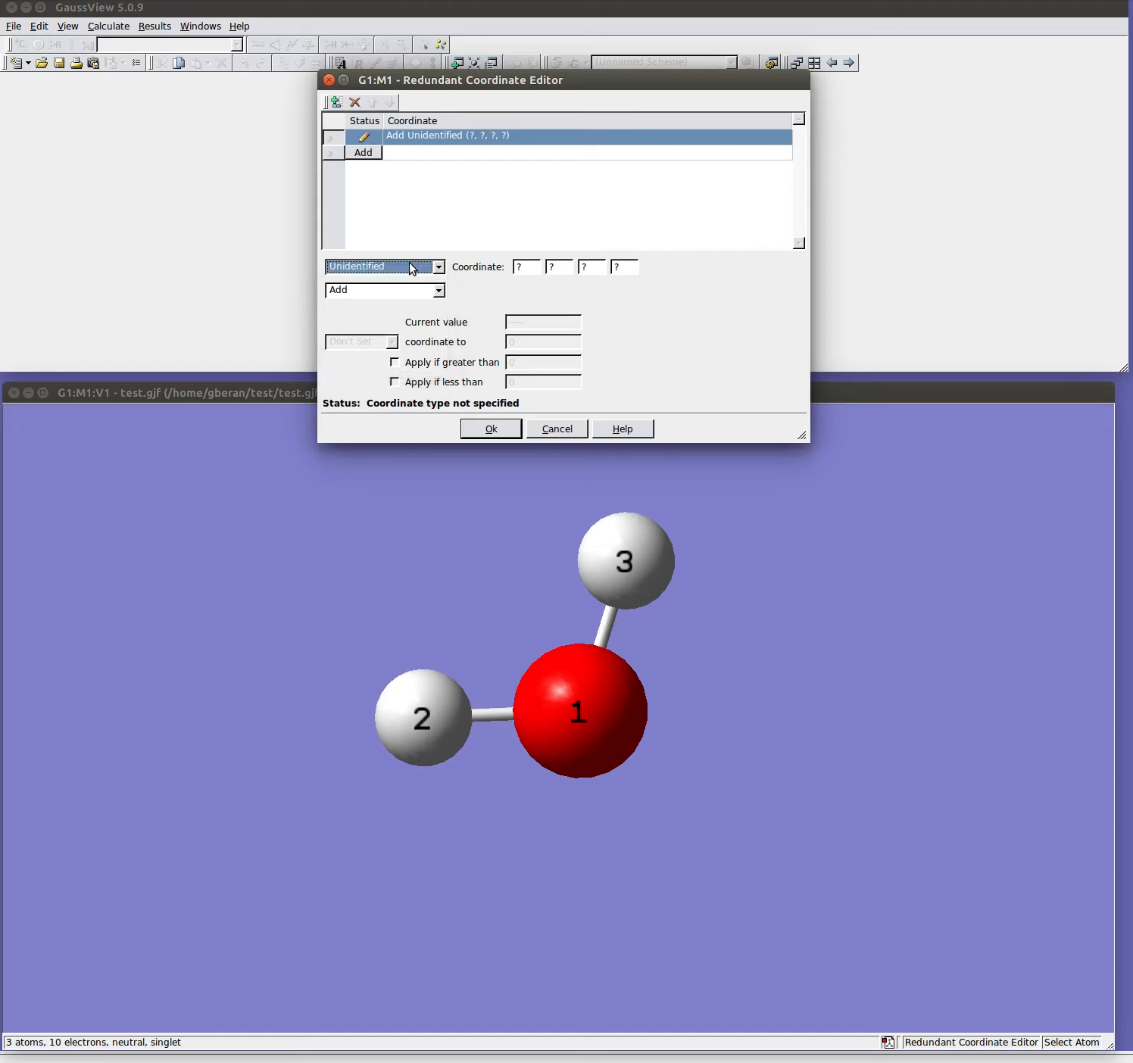
scroll(410, 269, up, 3)
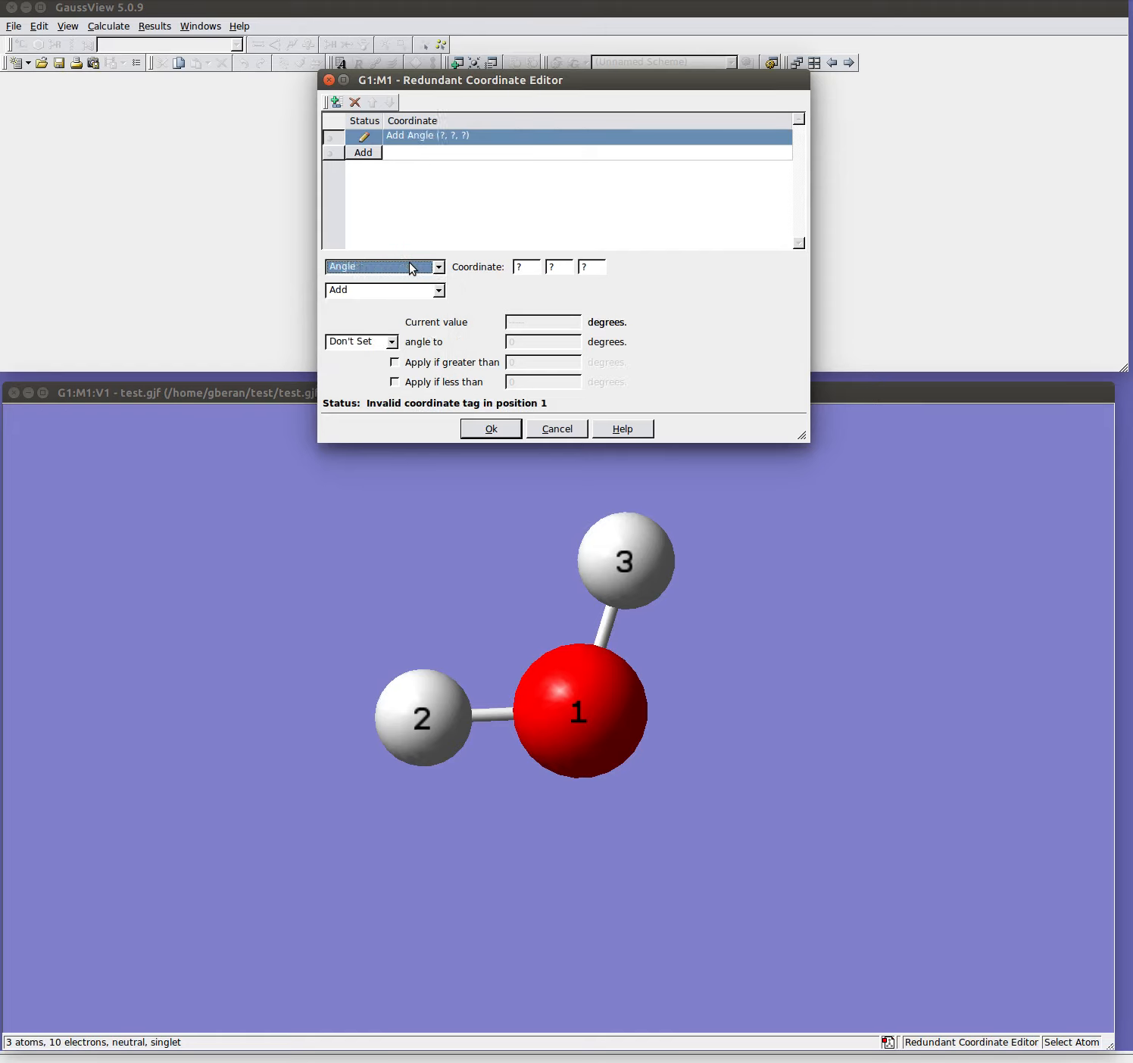
scroll(410, 269, up, 1)
scroll(410, 270, down, 1)
Define the angle coordinate by atoms 2, 1 and 3
click(428, 726)
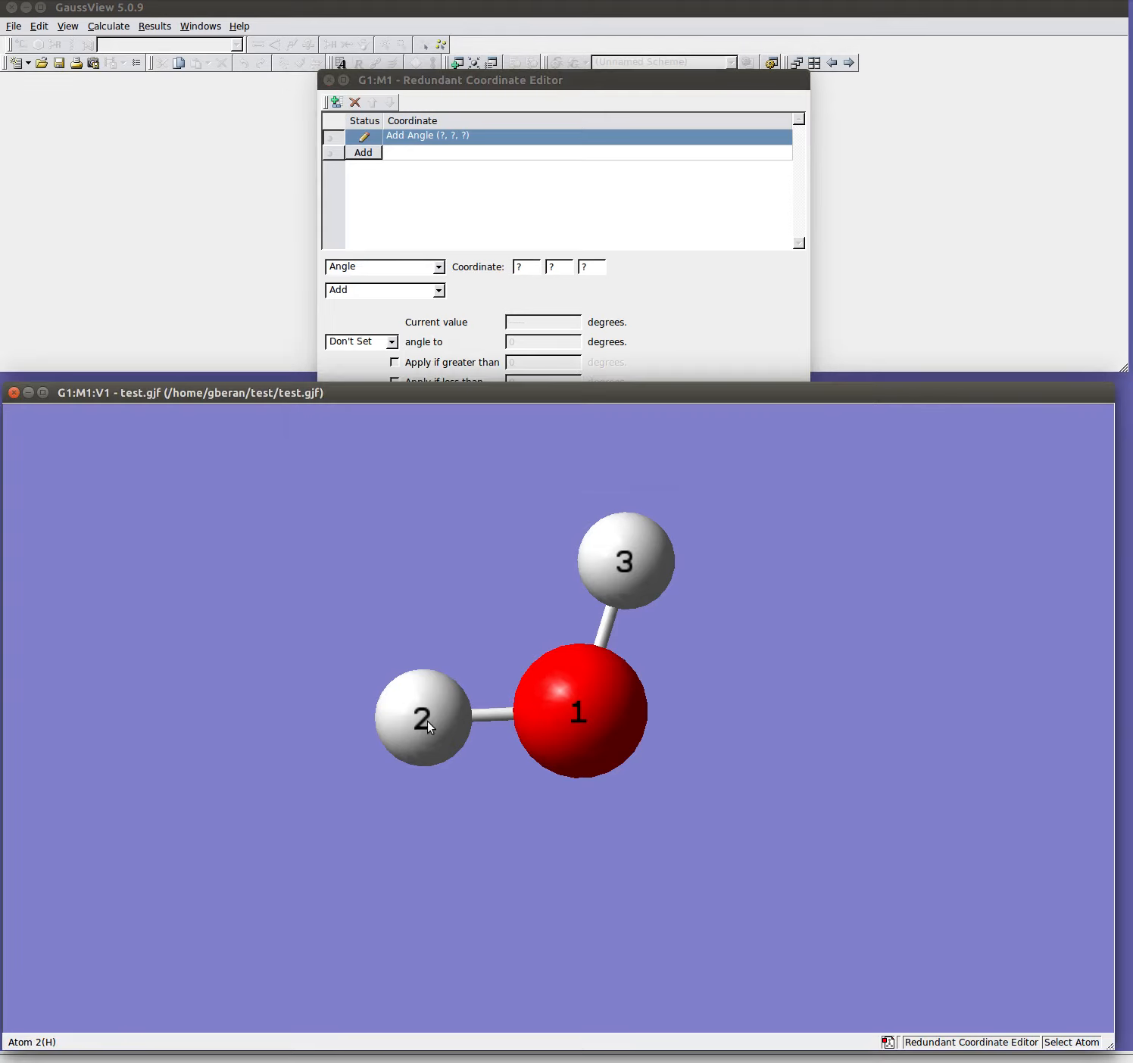
click(526, 271)
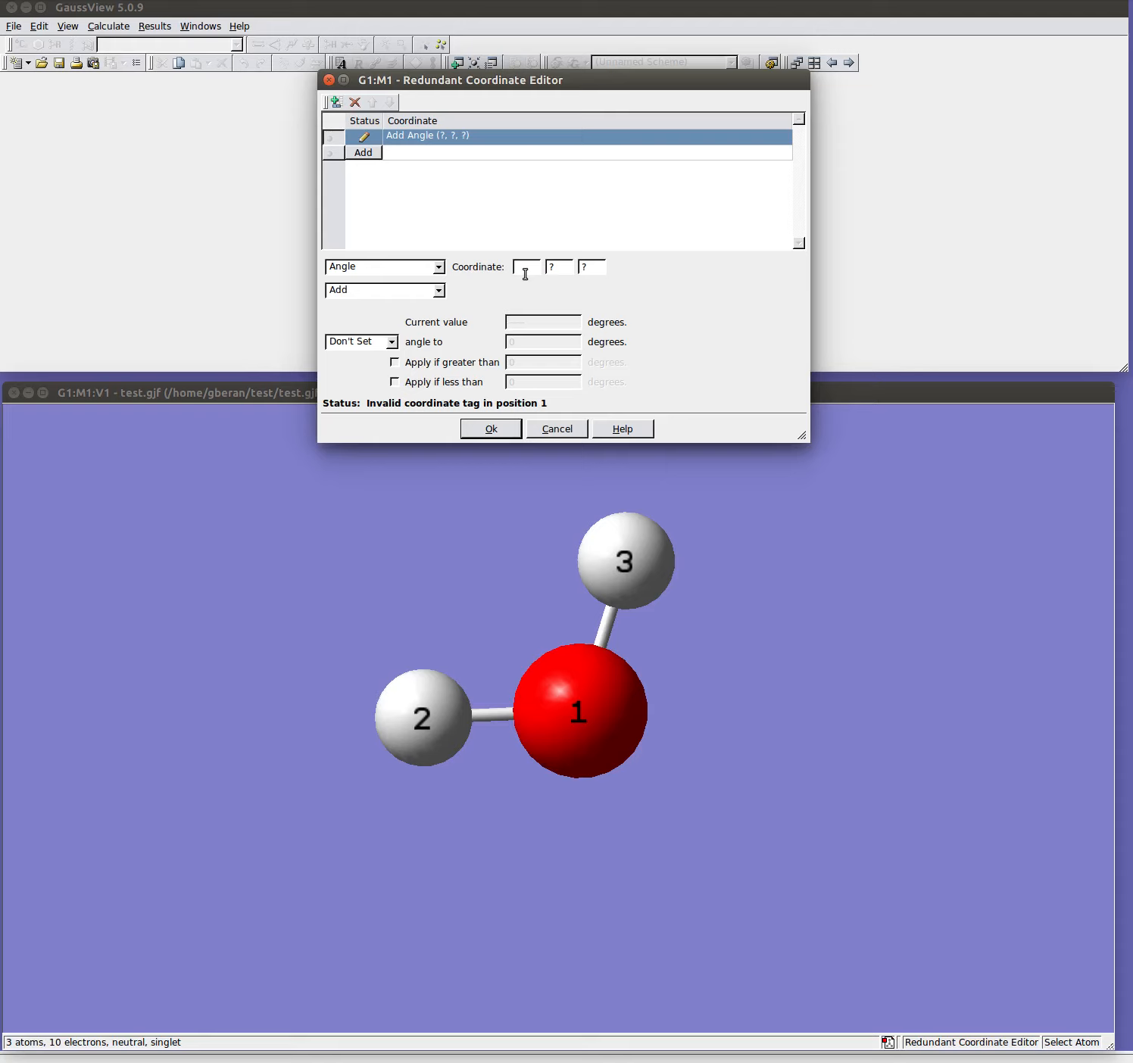
text(2)
key(Tab)
text(1)
key(Tab)
text(3)
Make the angle a Scan Coordinate with 6 steps of size 0.5 degrees and accept the coordinate
click(439, 291)
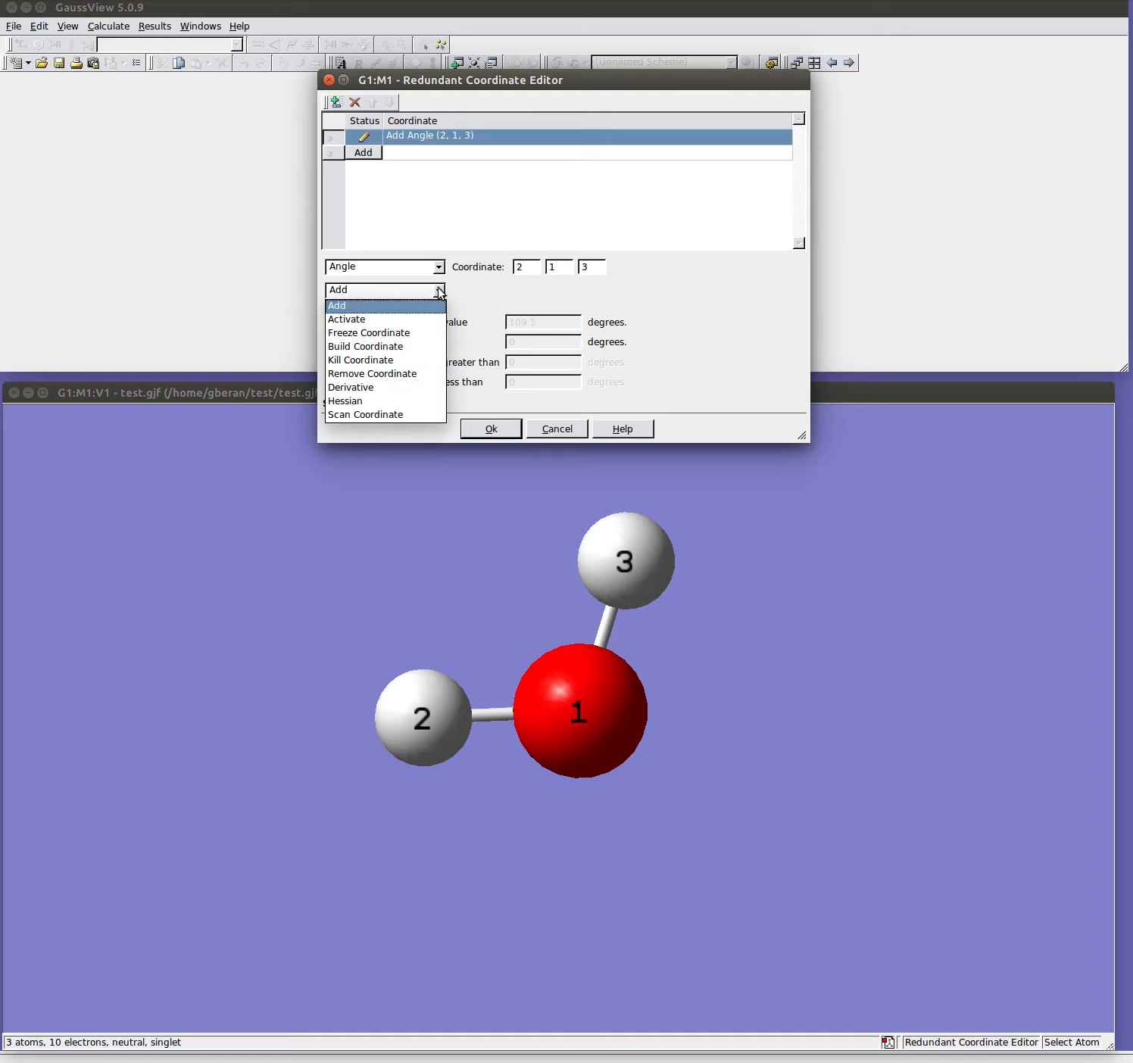
click(386, 414)
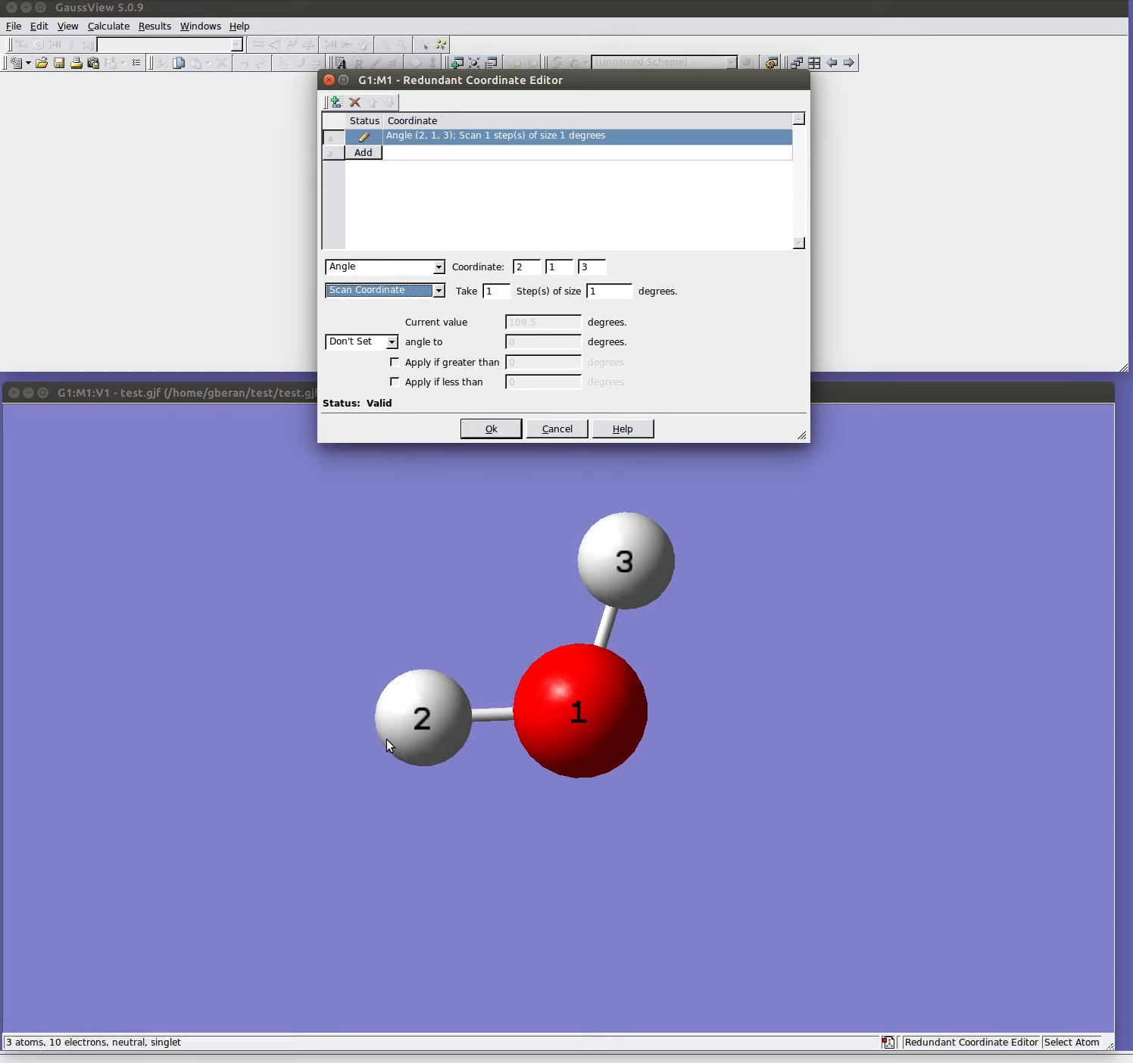
double_click(486, 291)
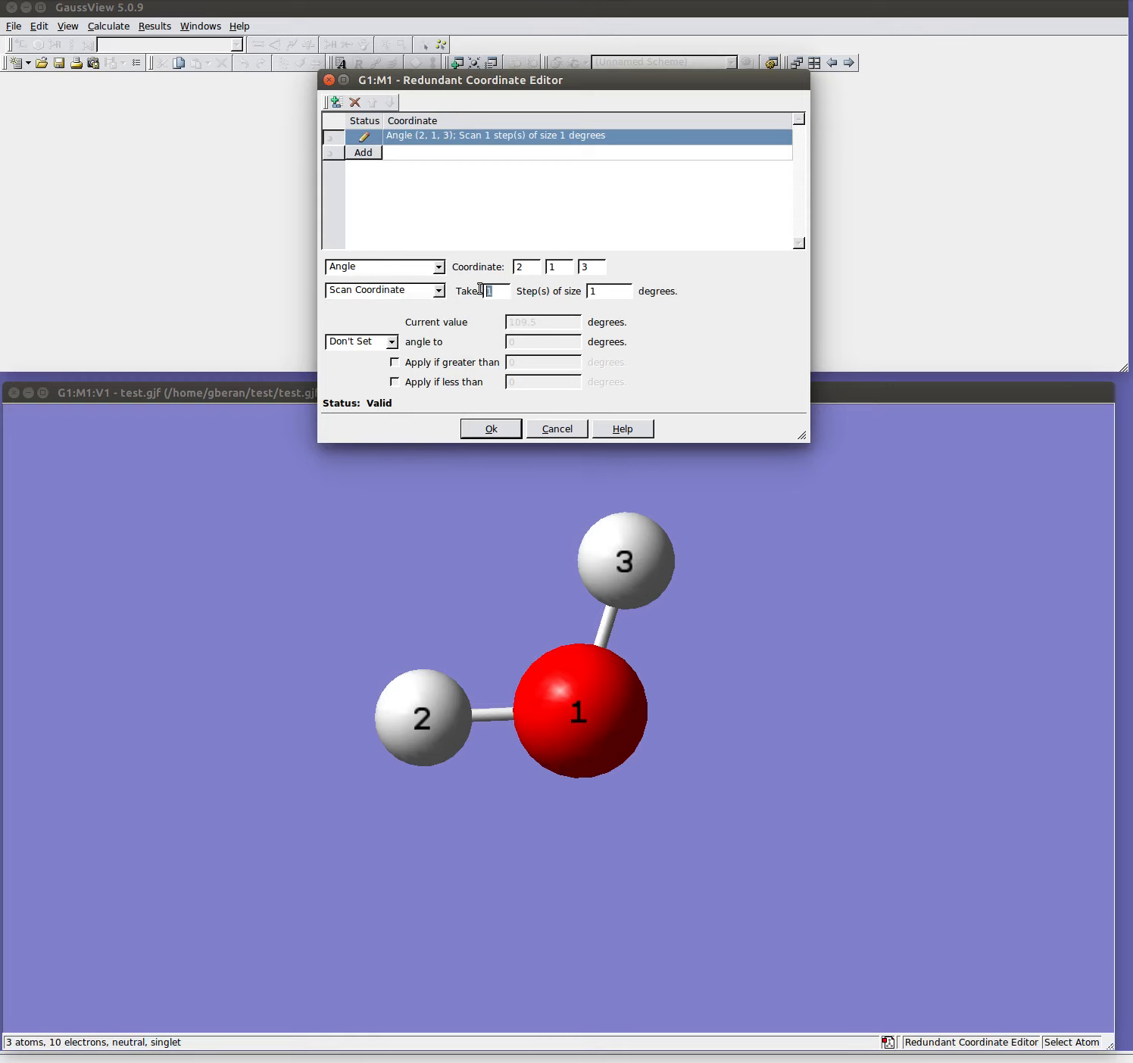
text(6)
double_click(600, 295)
text(0.5)
click(494, 429)
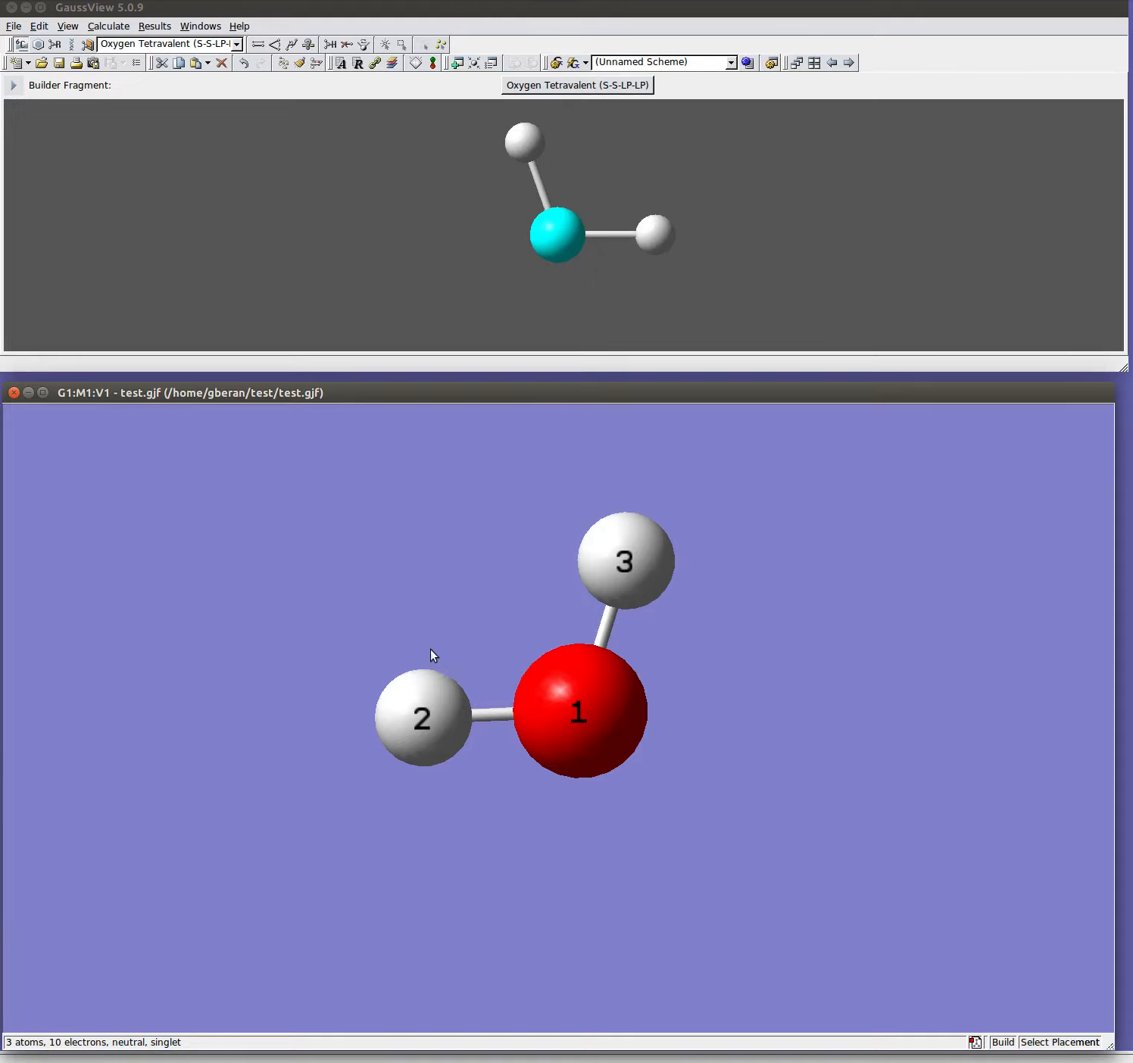
Modify the angle between atoms 2, 1 and 3 of the molecule to 103 degrees
click(276, 45)
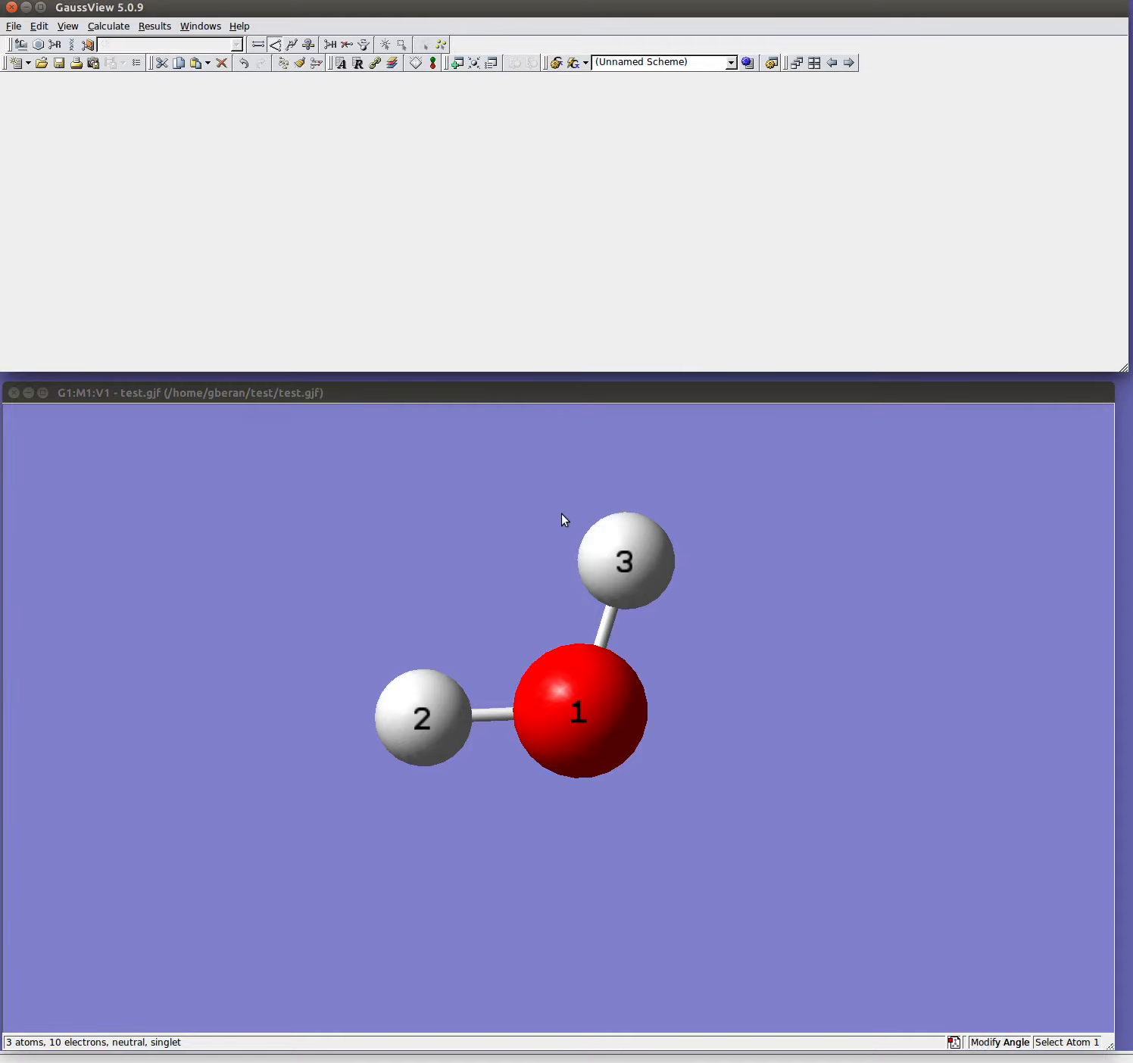
click(429, 715)
click(595, 718)
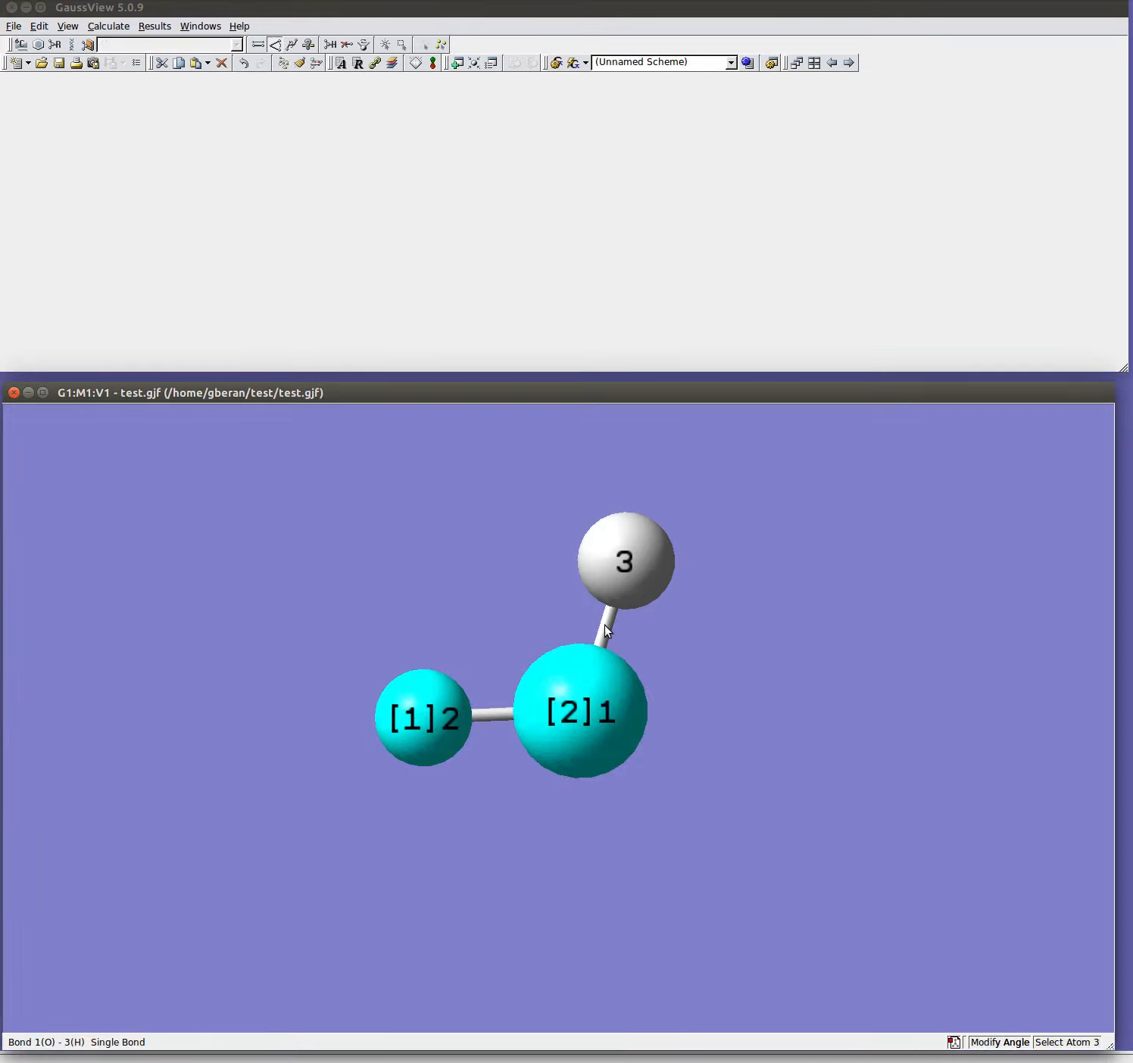
click(617, 586)
drag(1128, 424, 452, 316)
drag(497, 429, 386, 433)
text(103)
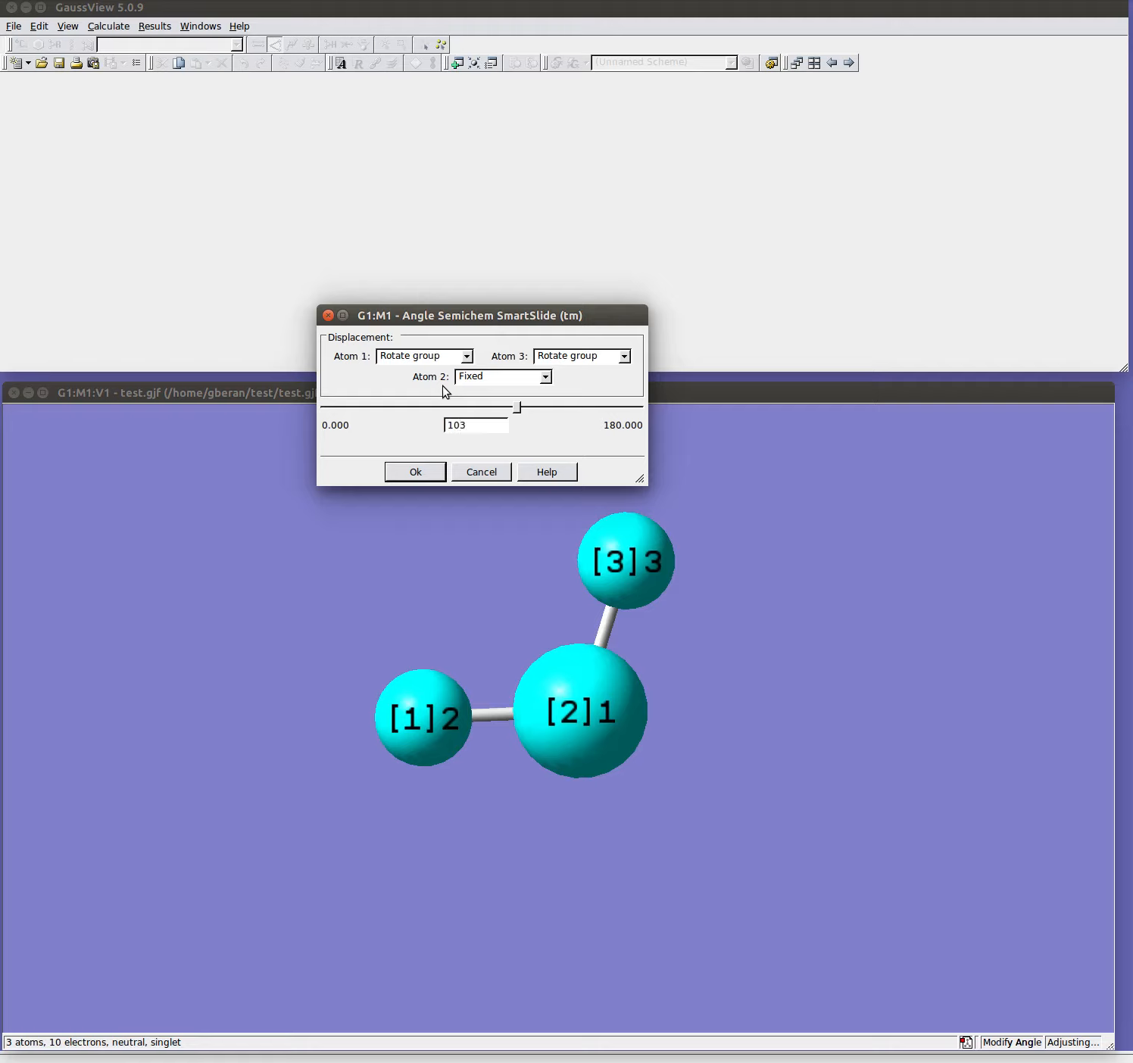
click(425, 476)
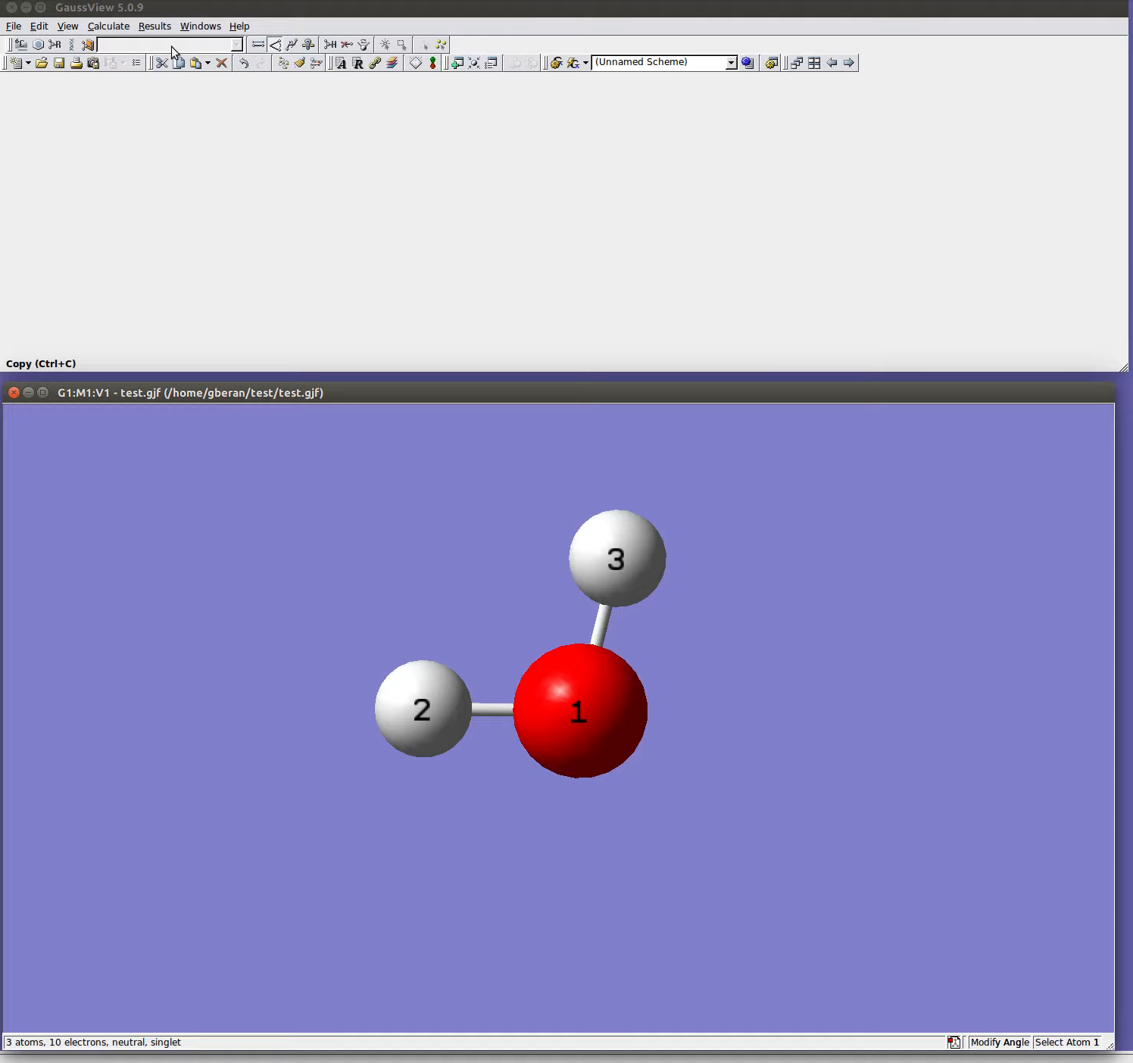
Open the Gaussian calculation setup, check its method settings, and save the input file as test.com for editing
click(155, 28)
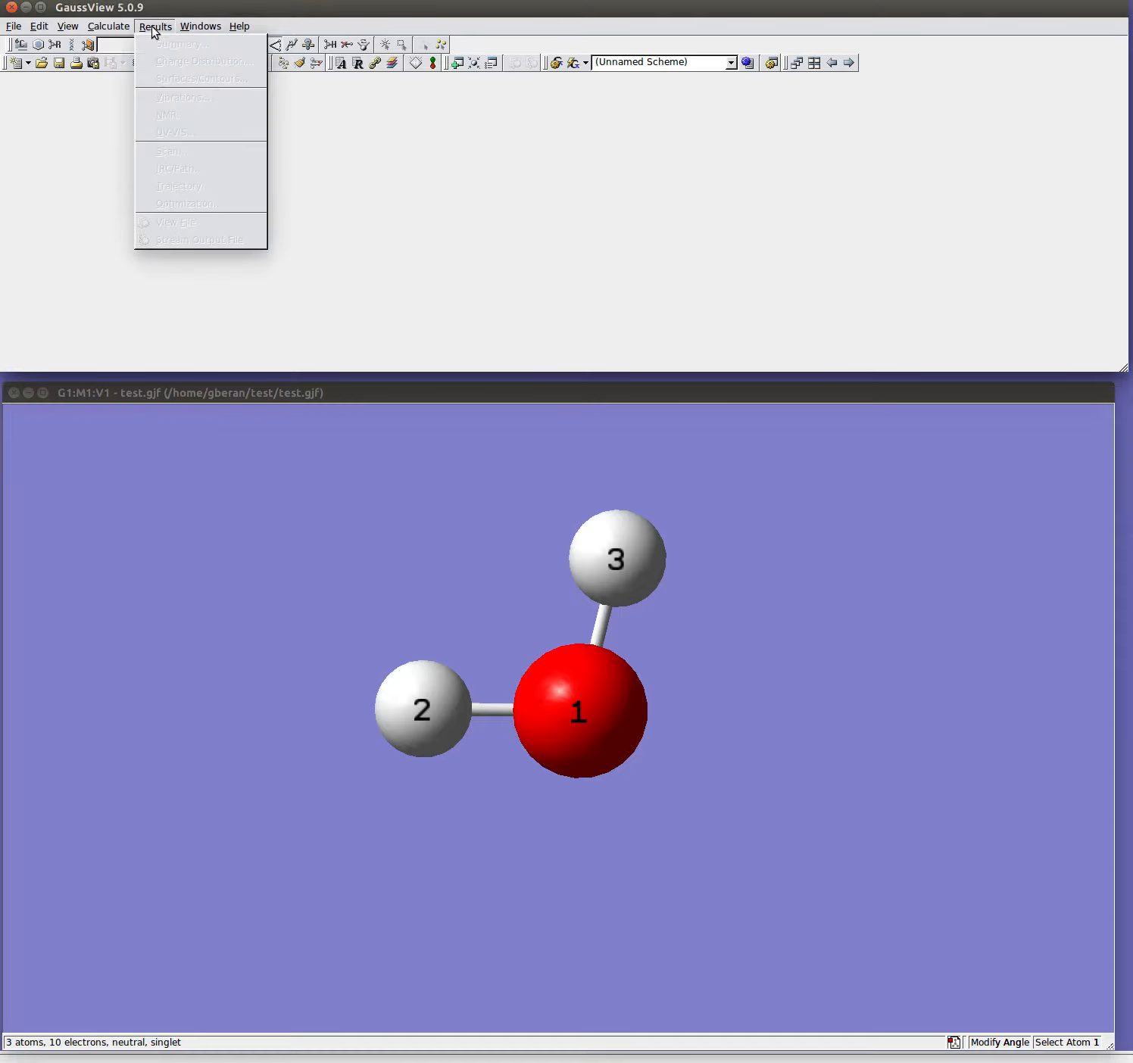
click(118, 42)
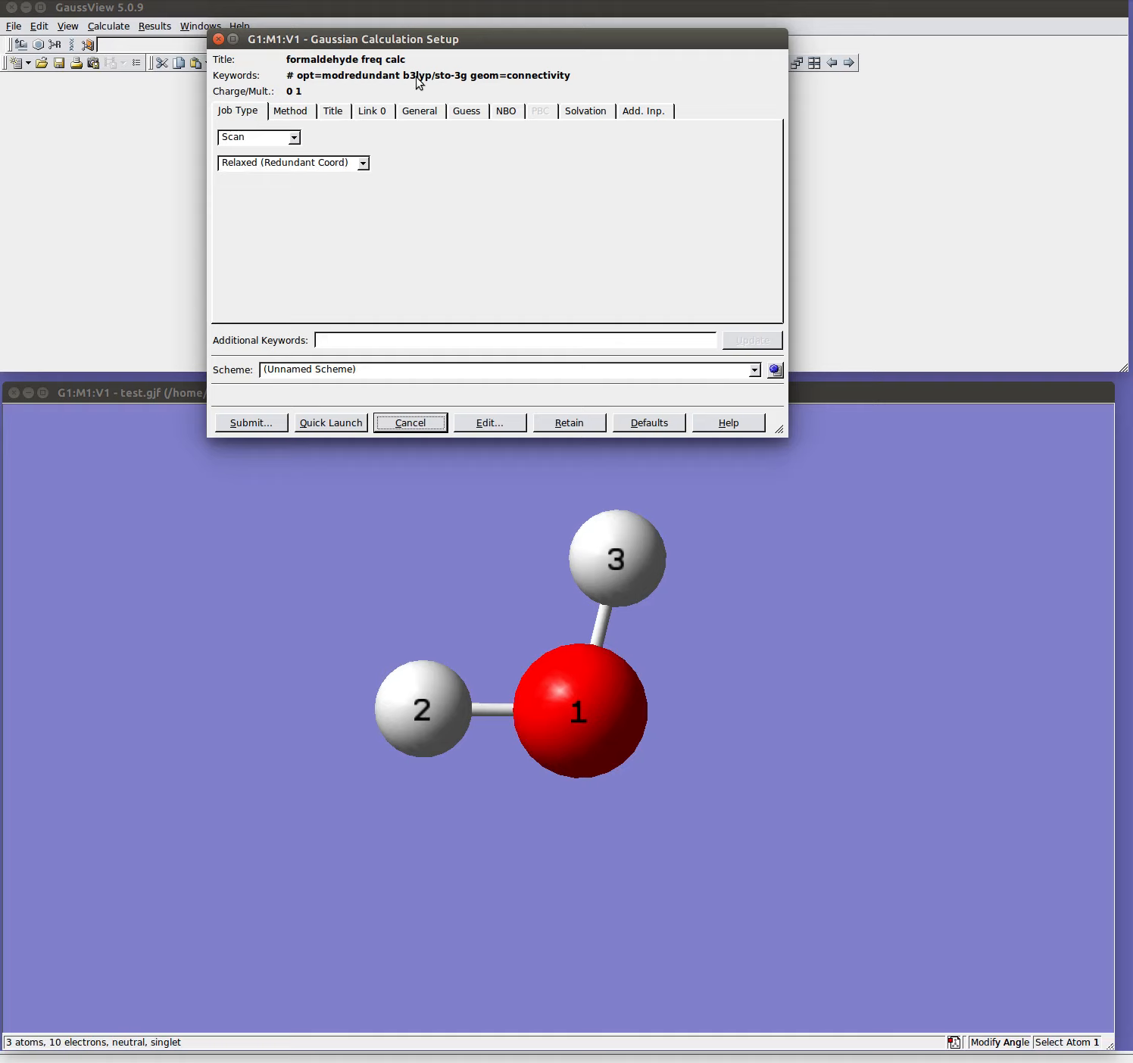
click(293, 110)
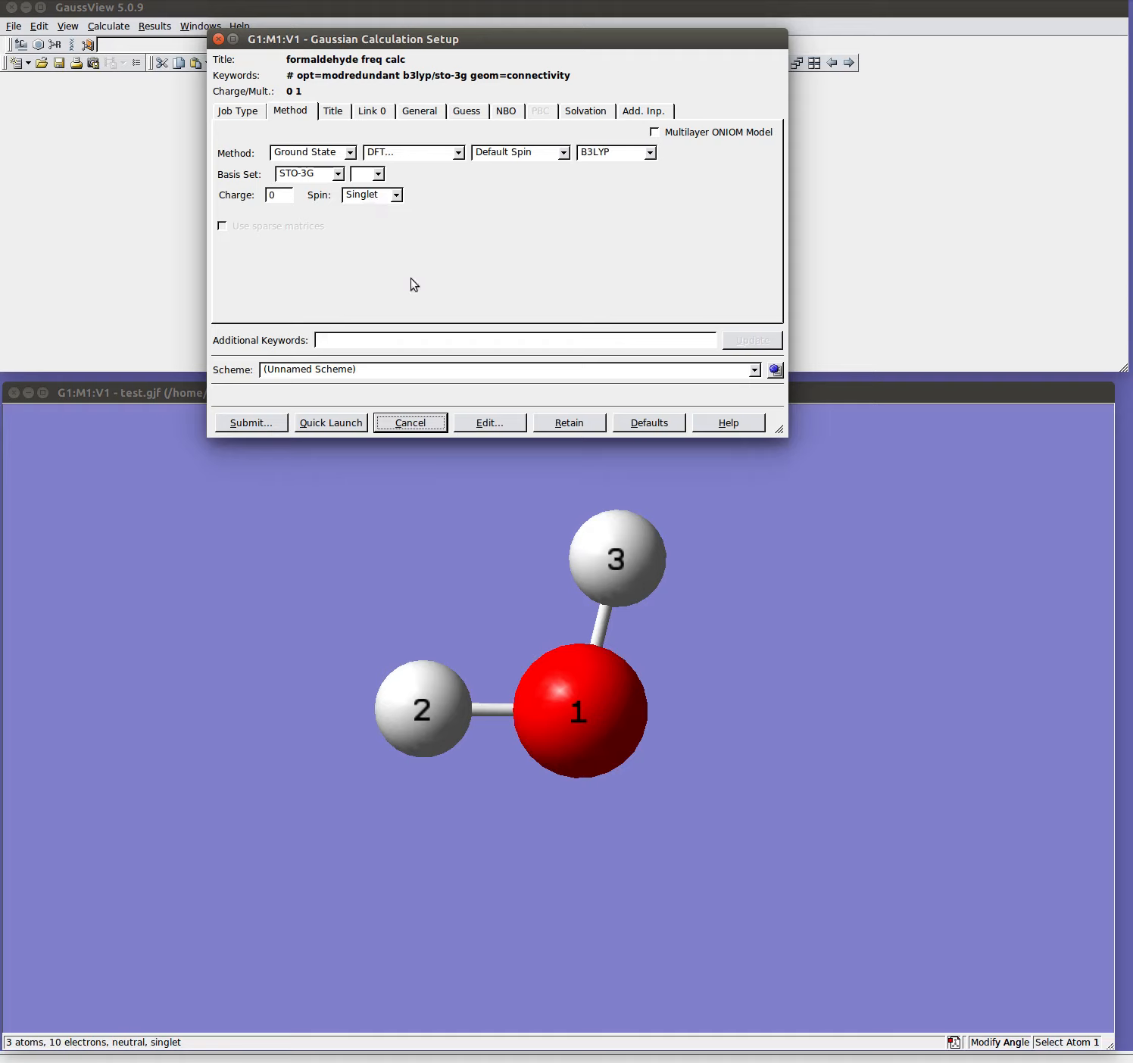
click(488, 424)
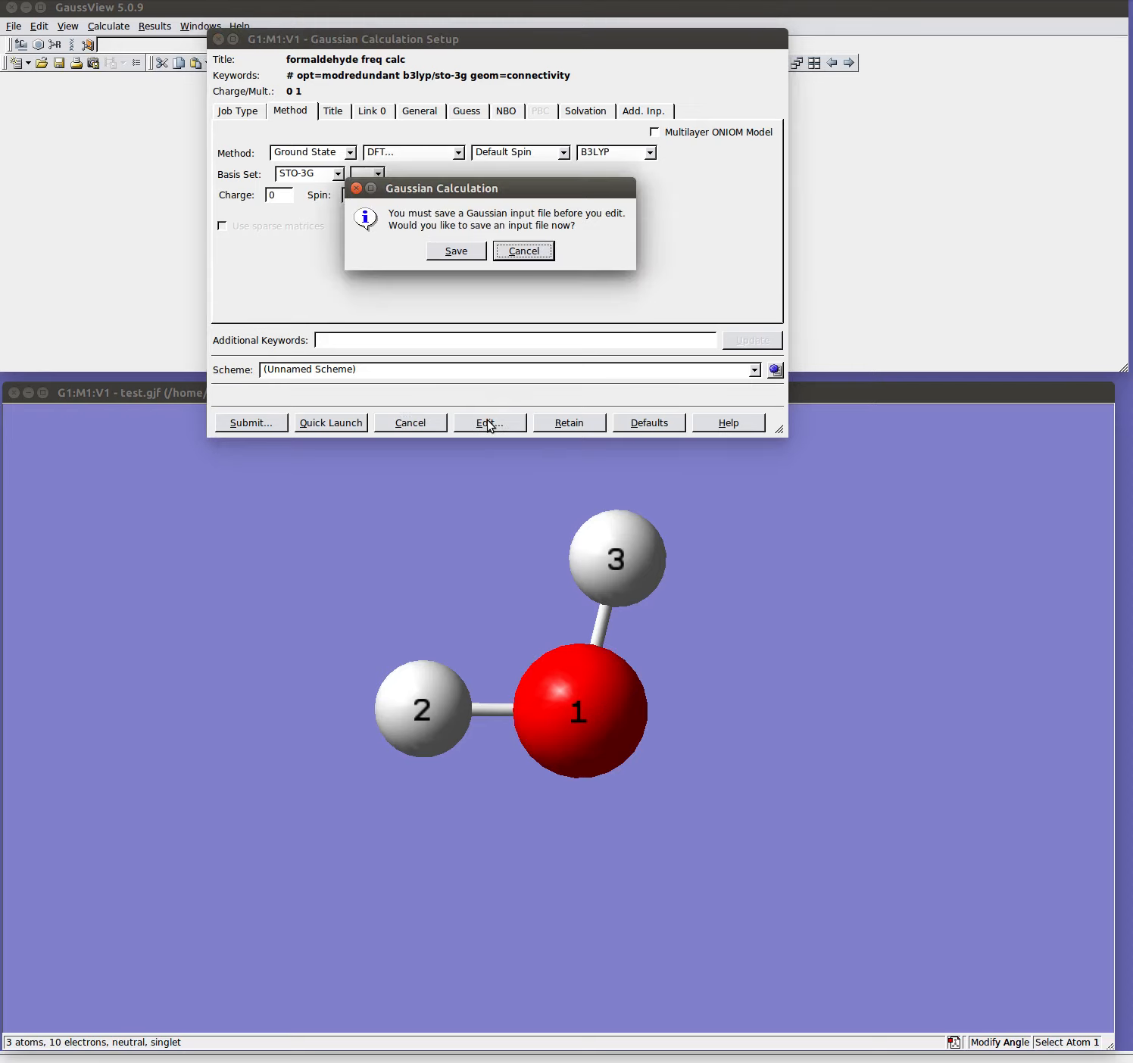
click(454, 253)
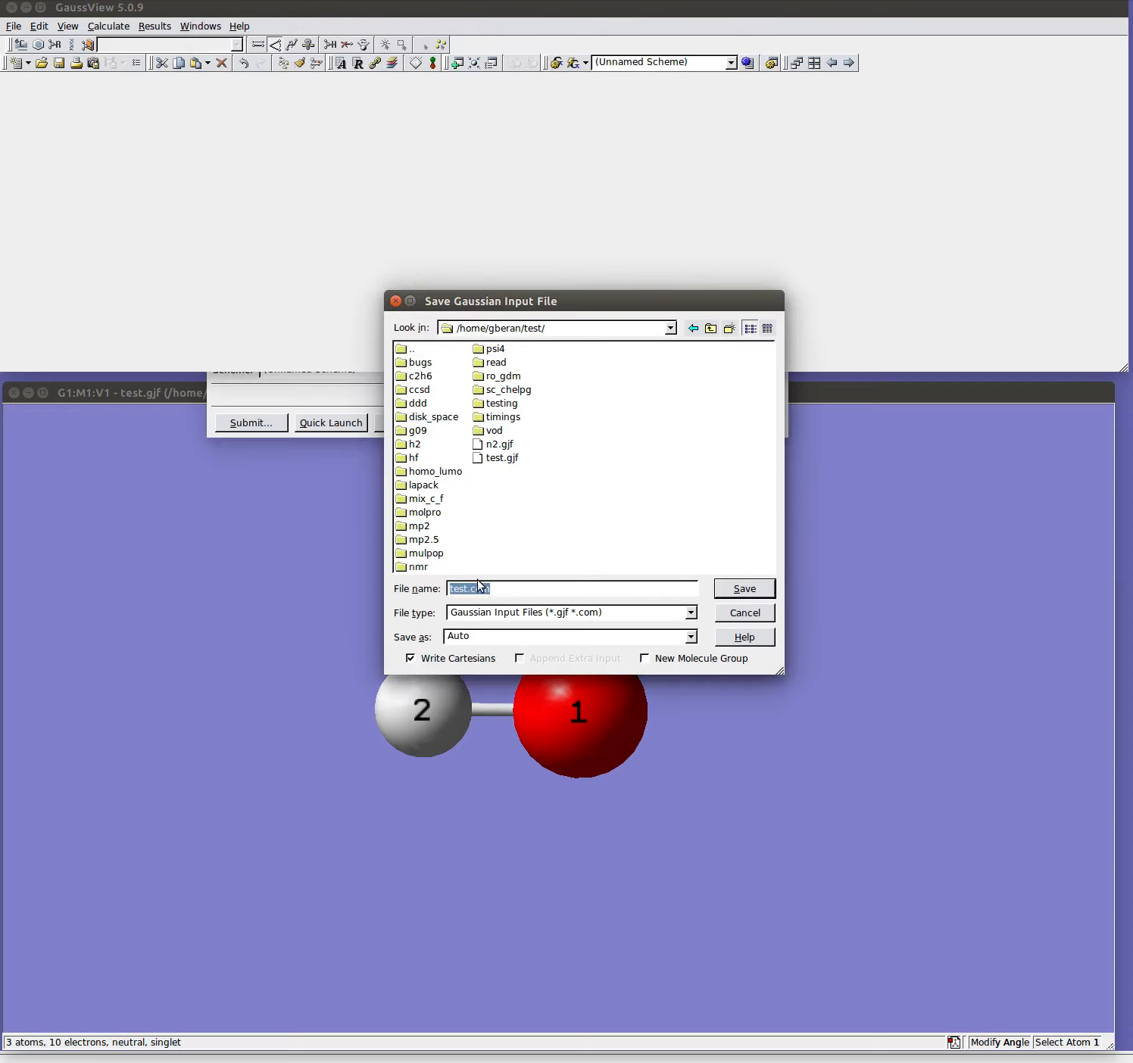
click(754, 592)
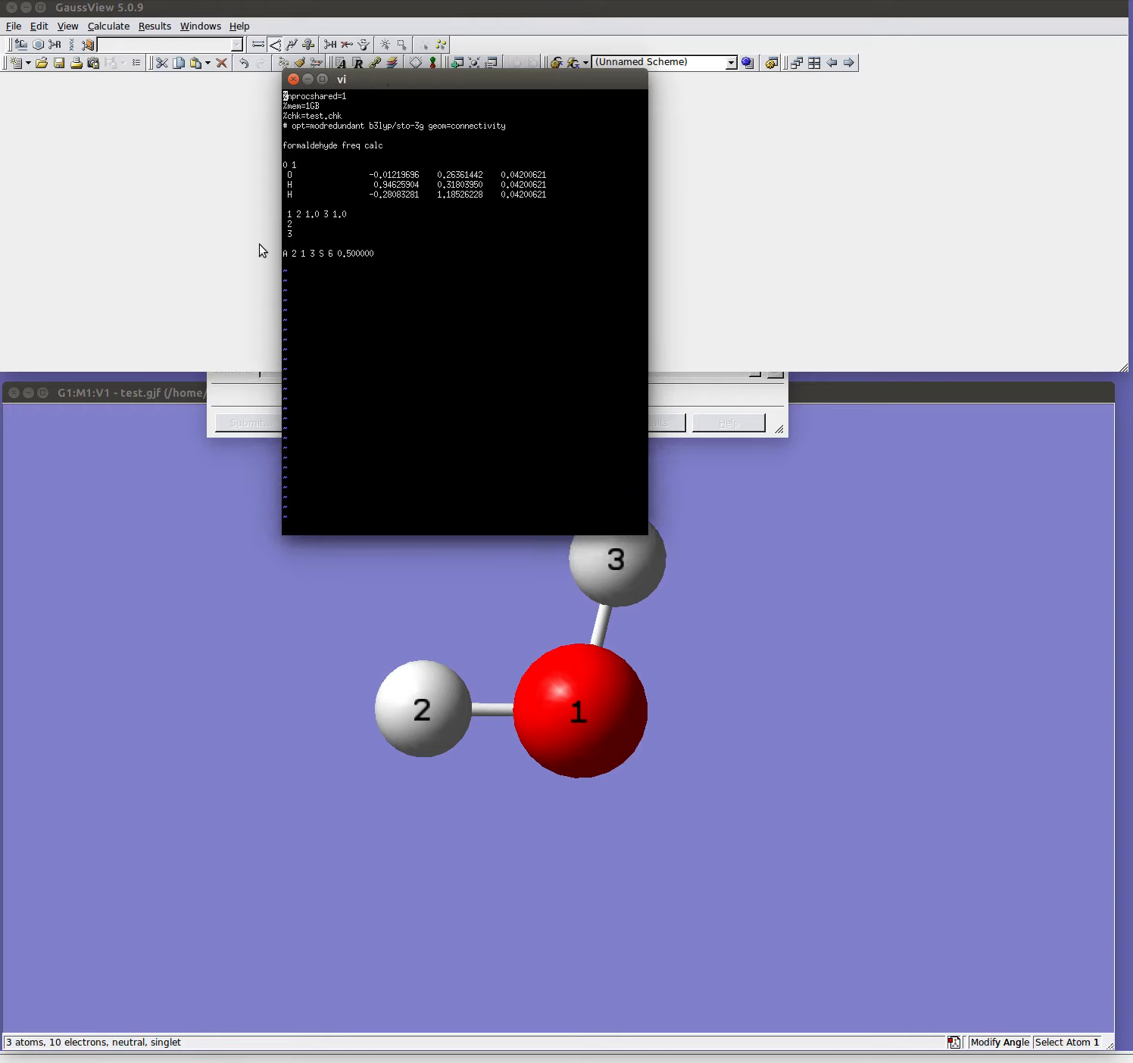
Examine the angle scan line in the test.com input file, then close the file without submitting the job
drag(284, 253, 370, 254)
drag(456, 90, 786, 161)
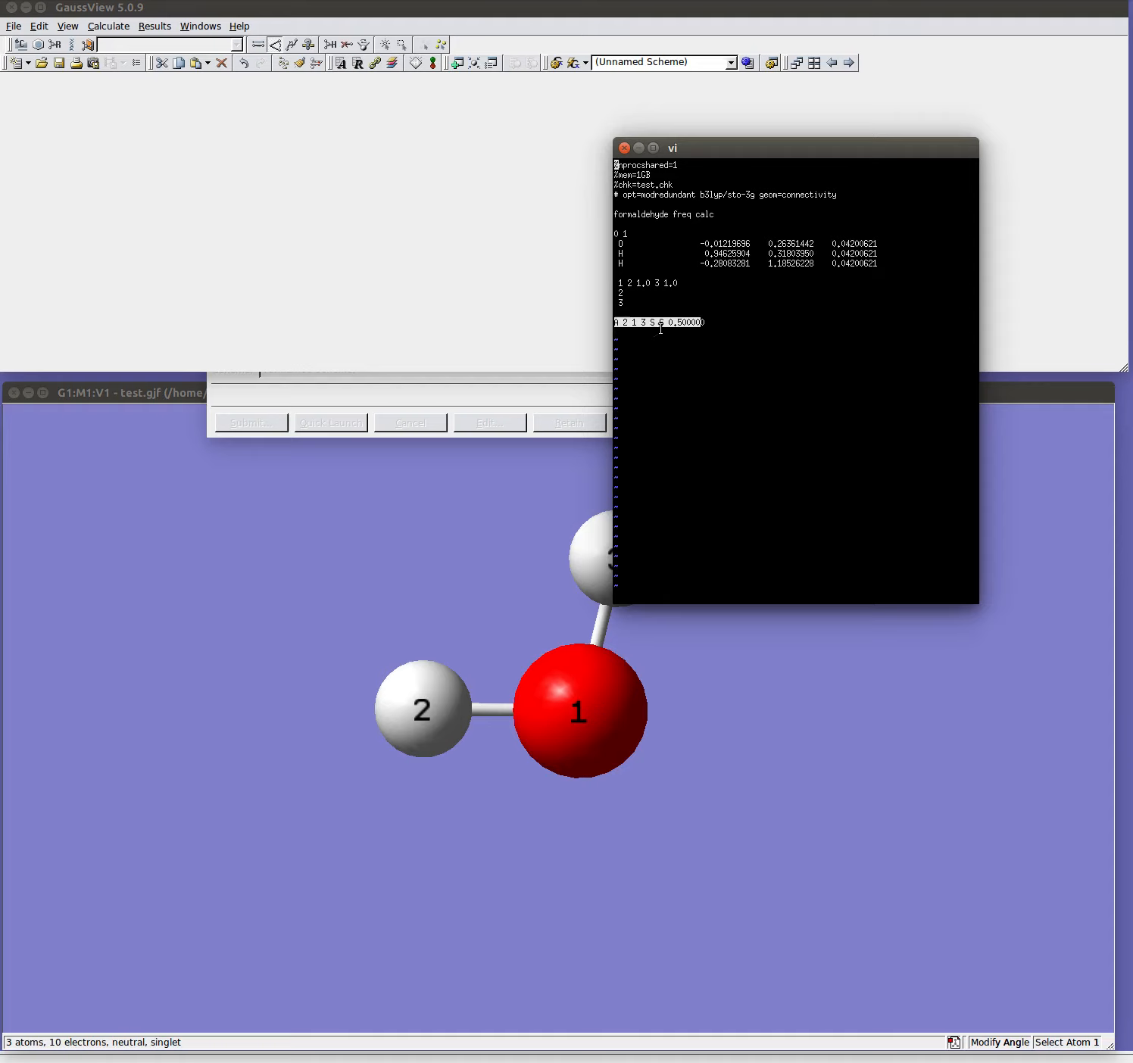
click(694, 334)
click(624, 149)
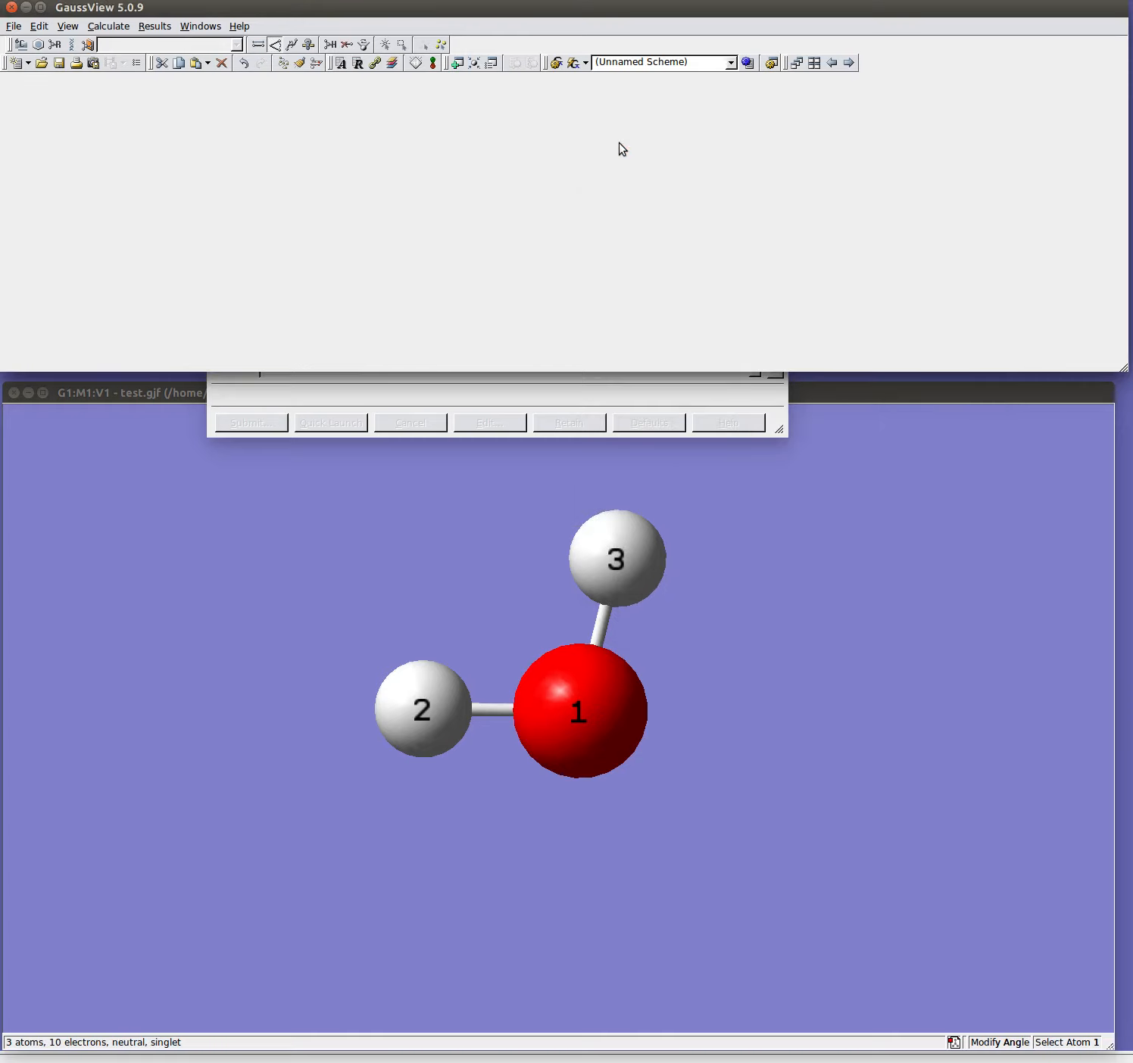
click(534, 254)
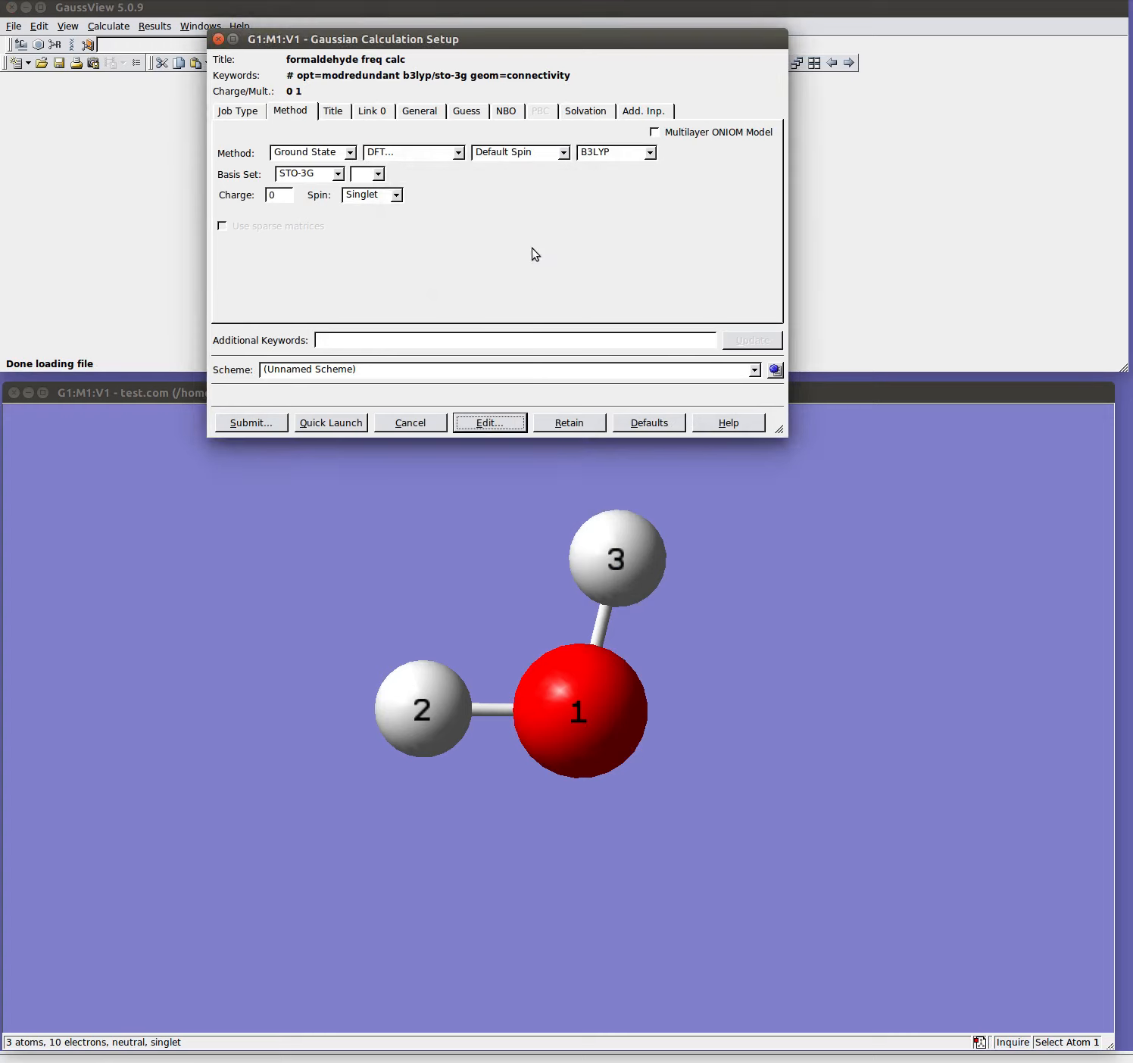
Turn off Write Connectivity and save the input file over test.com for editing
click(429, 112)
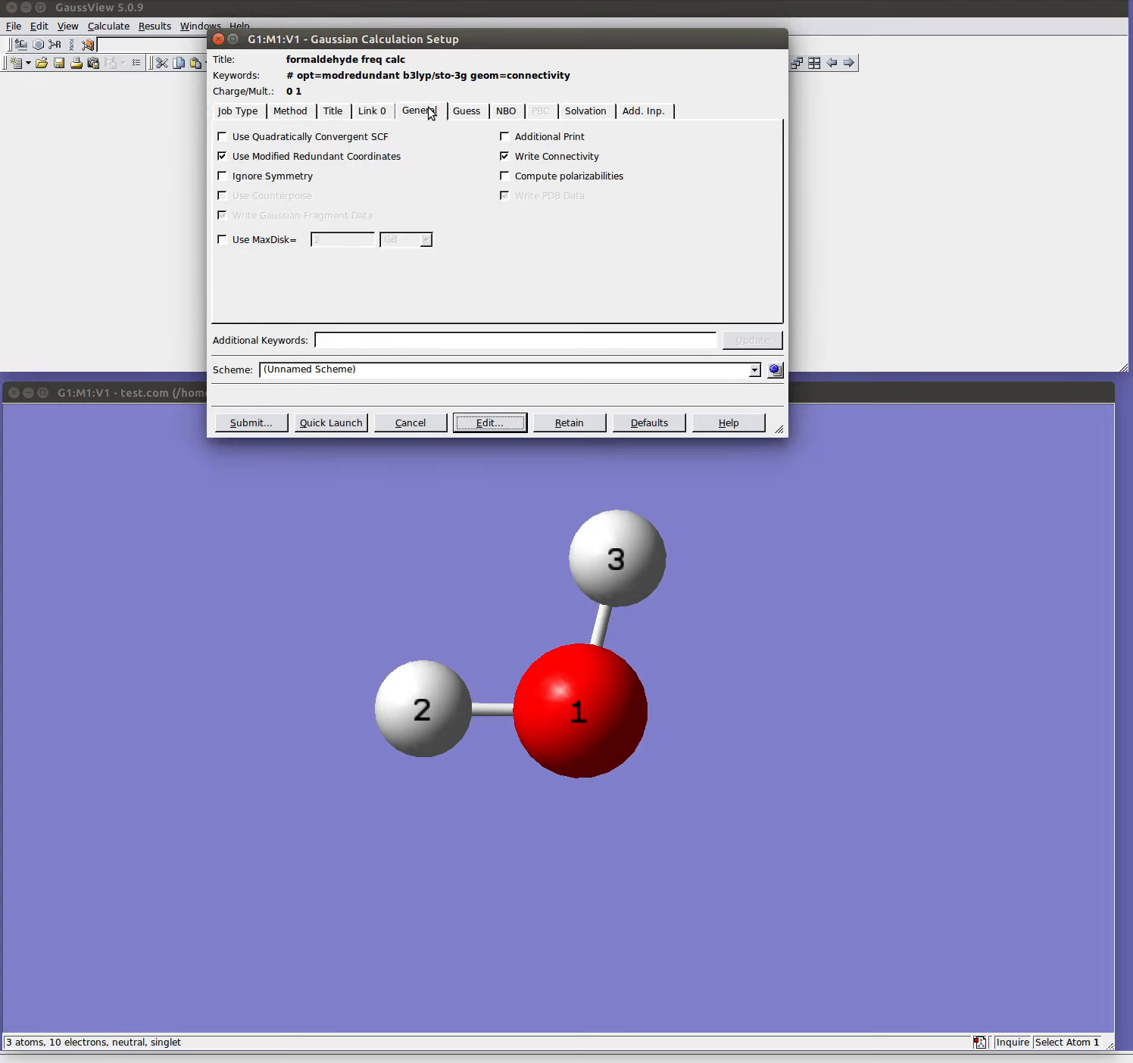
click(505, 157)
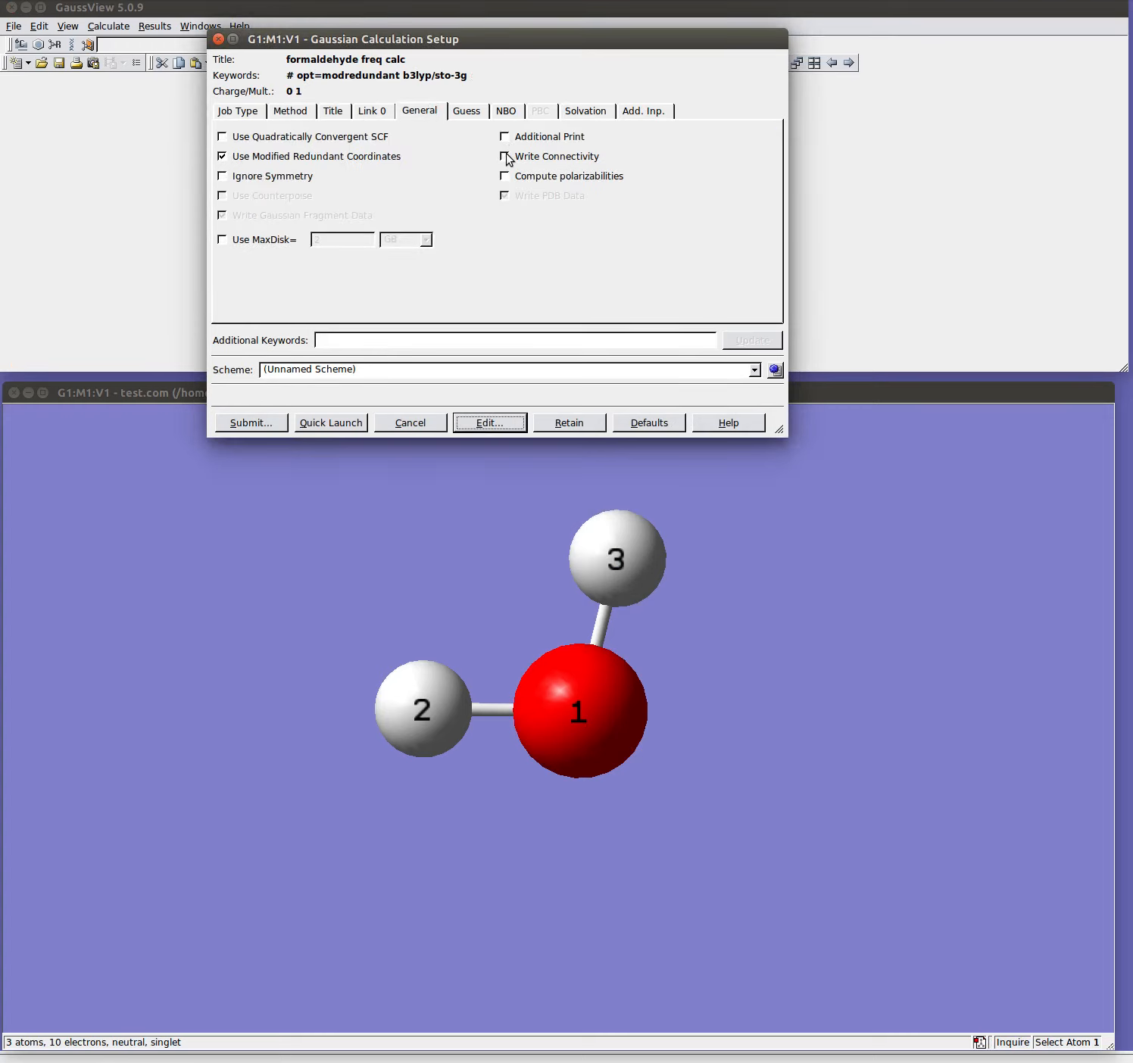
click(480, 421)
click(464, 253)
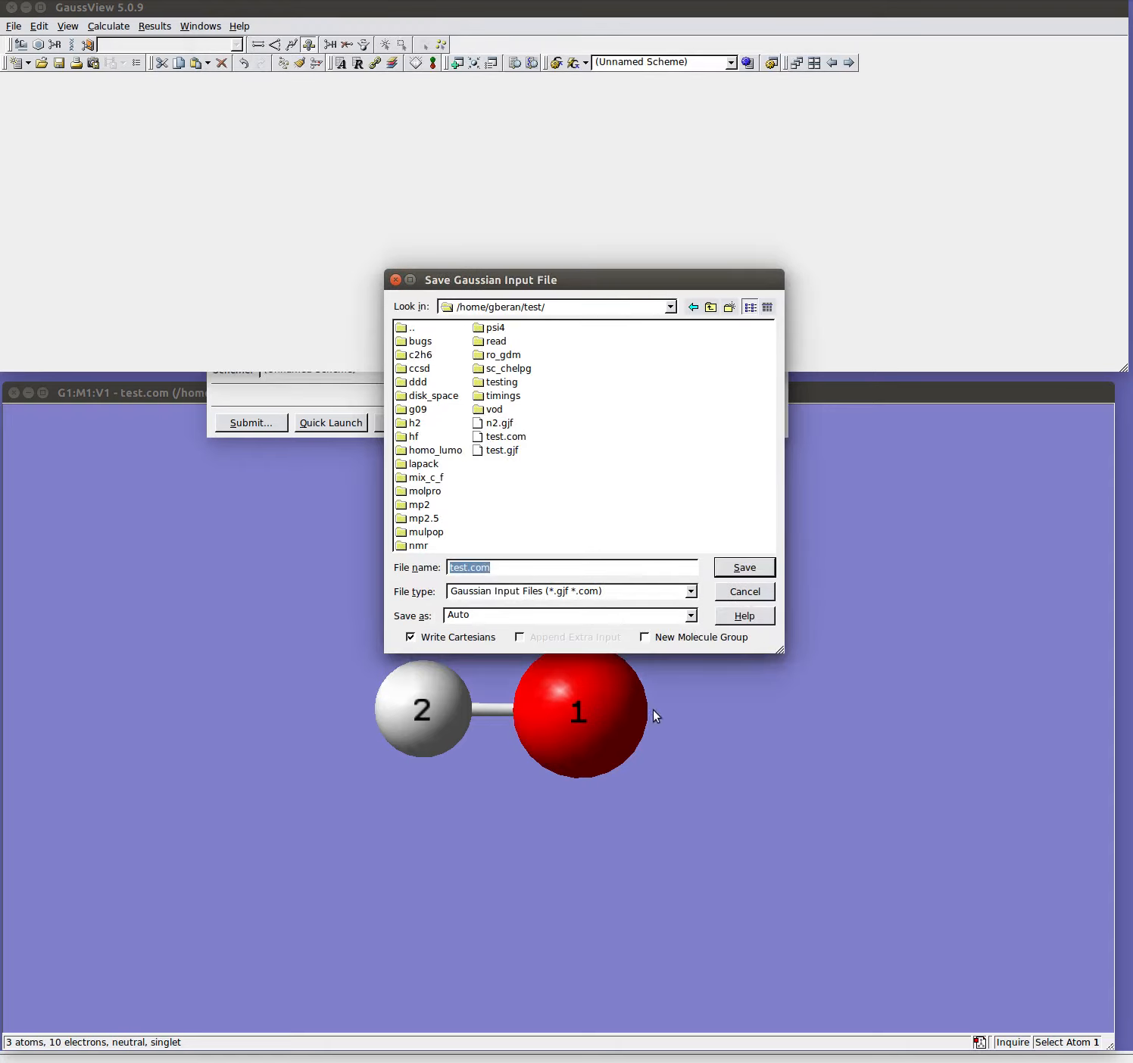
click(750, 566)
click(454, 253)
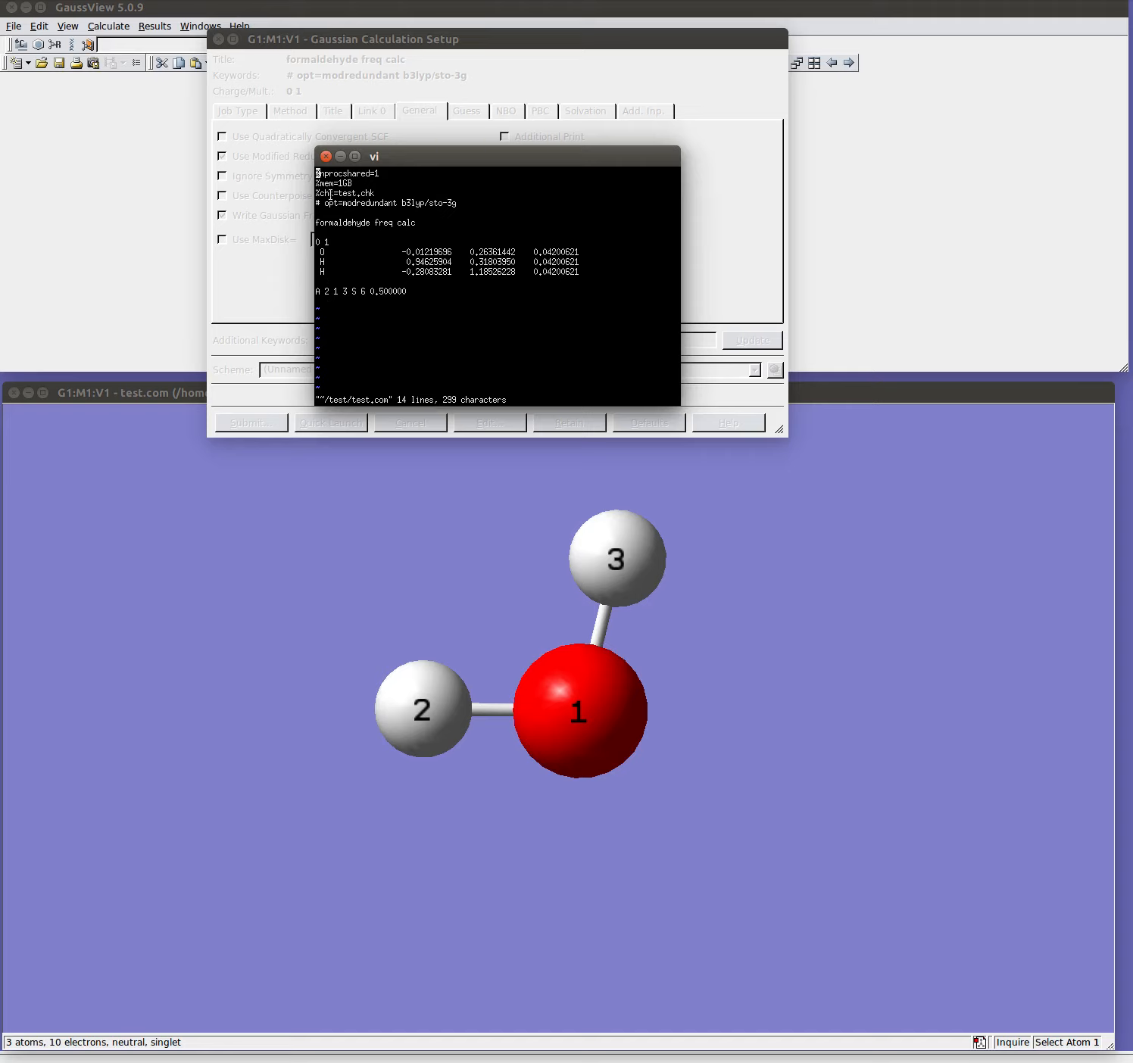
Close the input file, submit test.com to Gaussian, and open the test.log result file
click(326, 155)
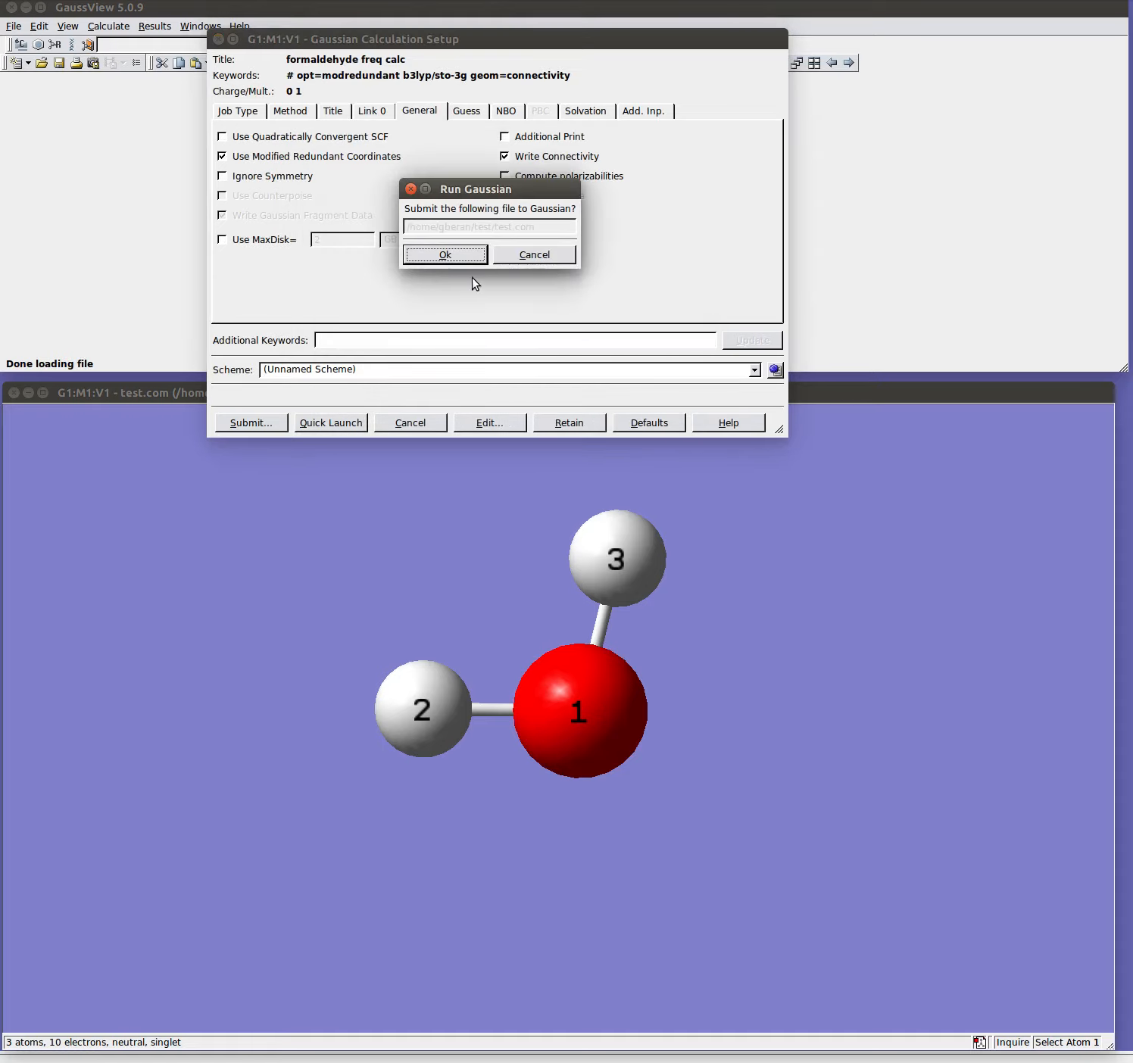
click(449, 254)
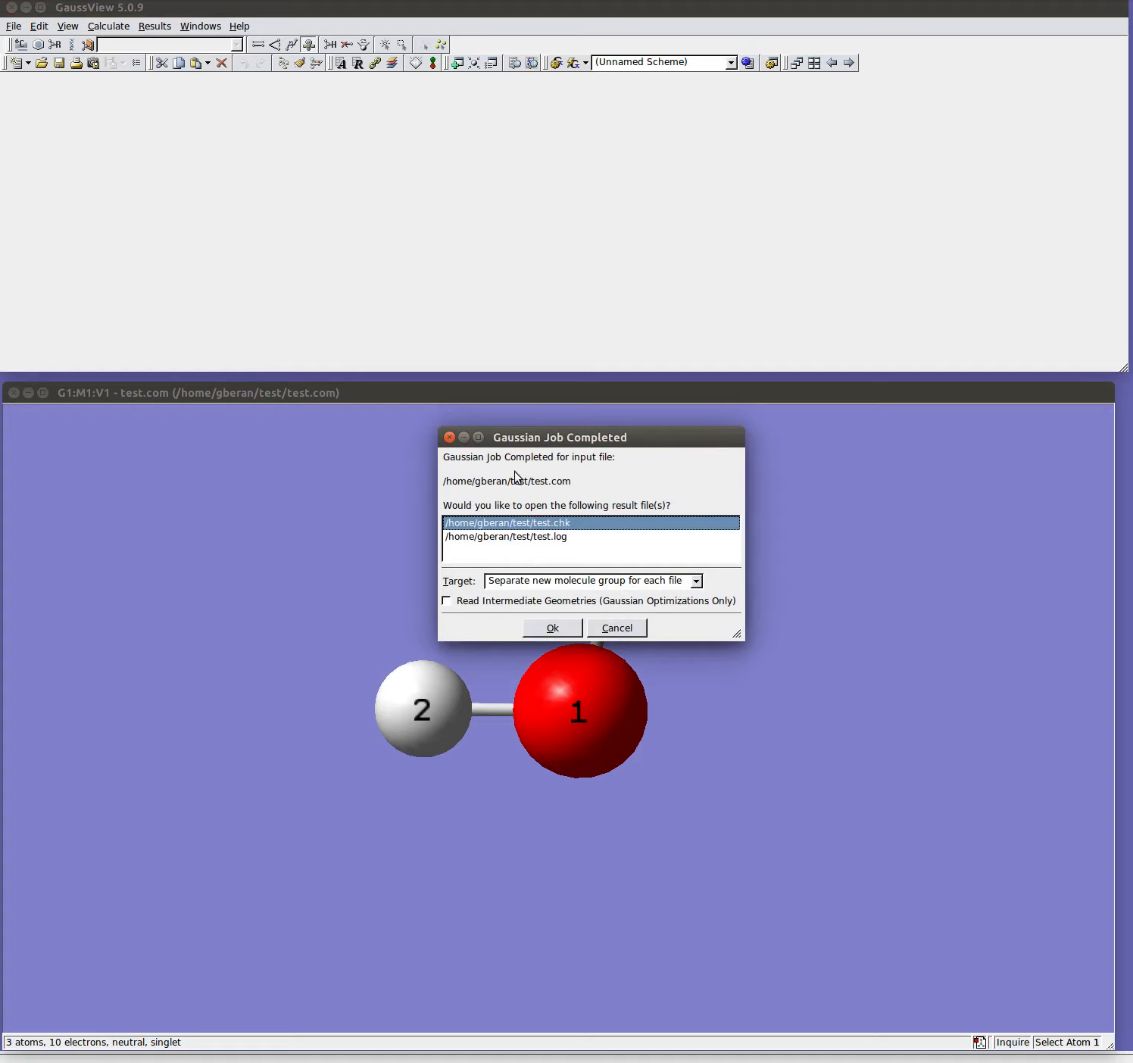
click(544, 537)
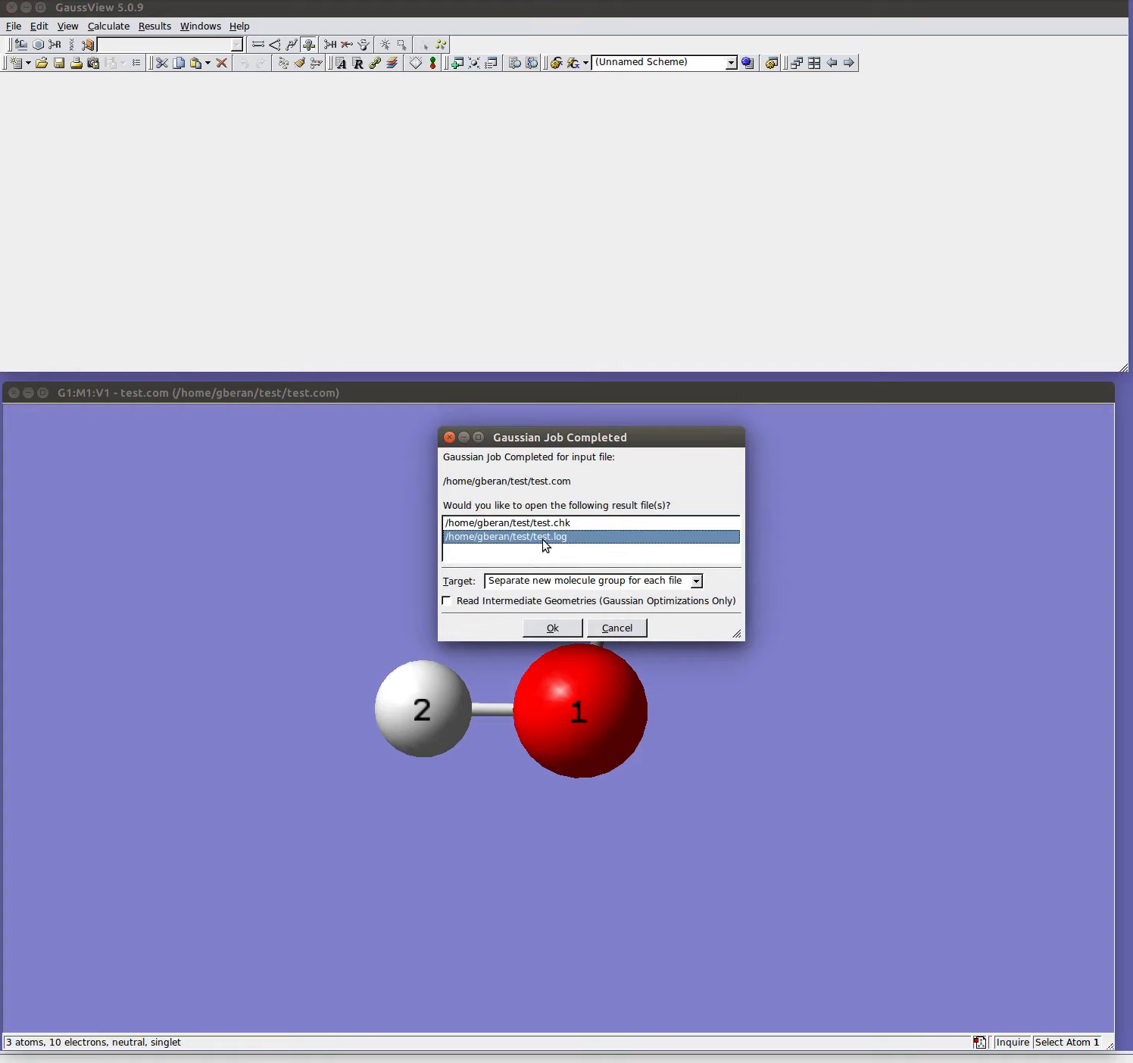
click(553, 628)
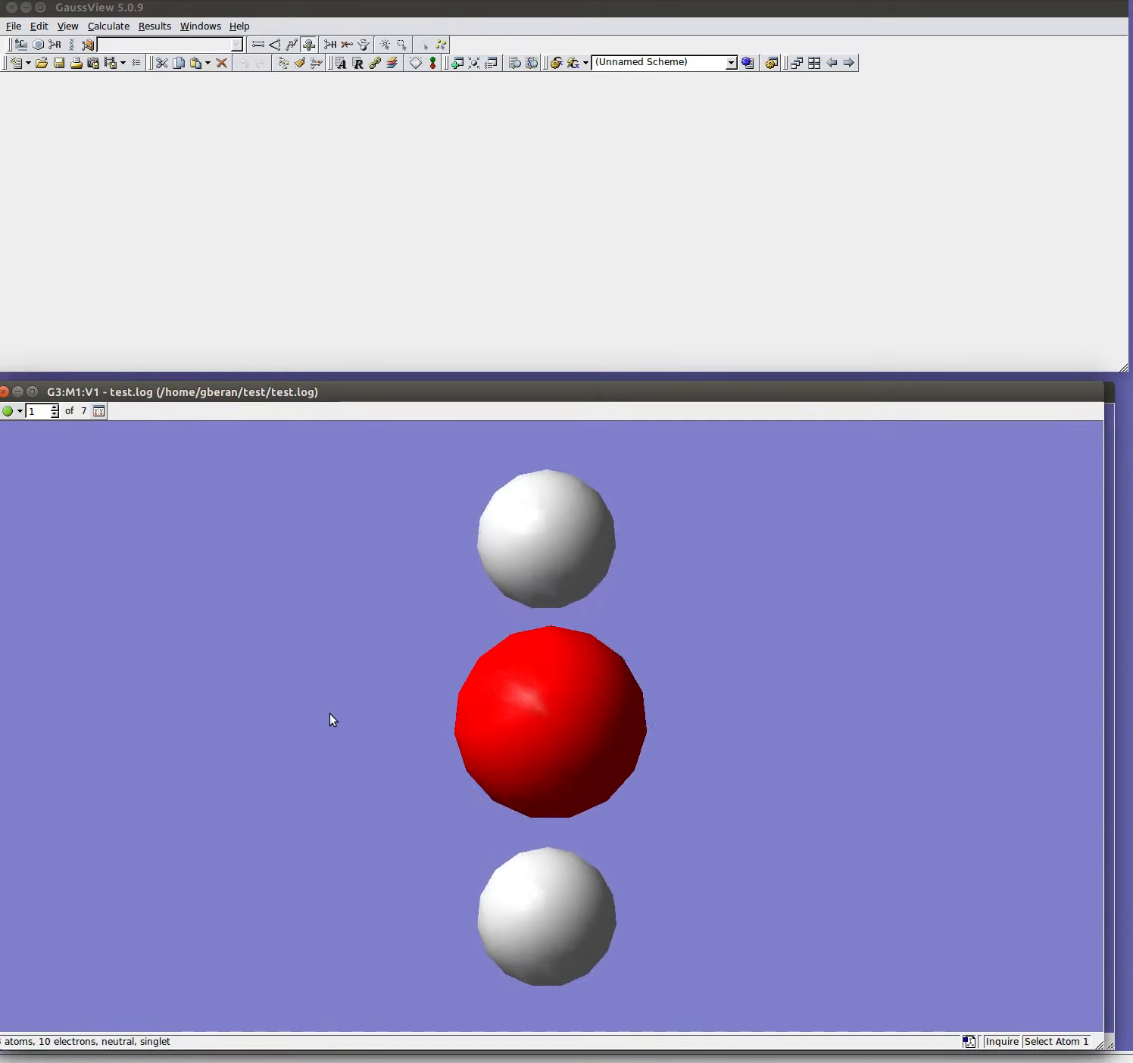
drag(330, 713, 409, 702)
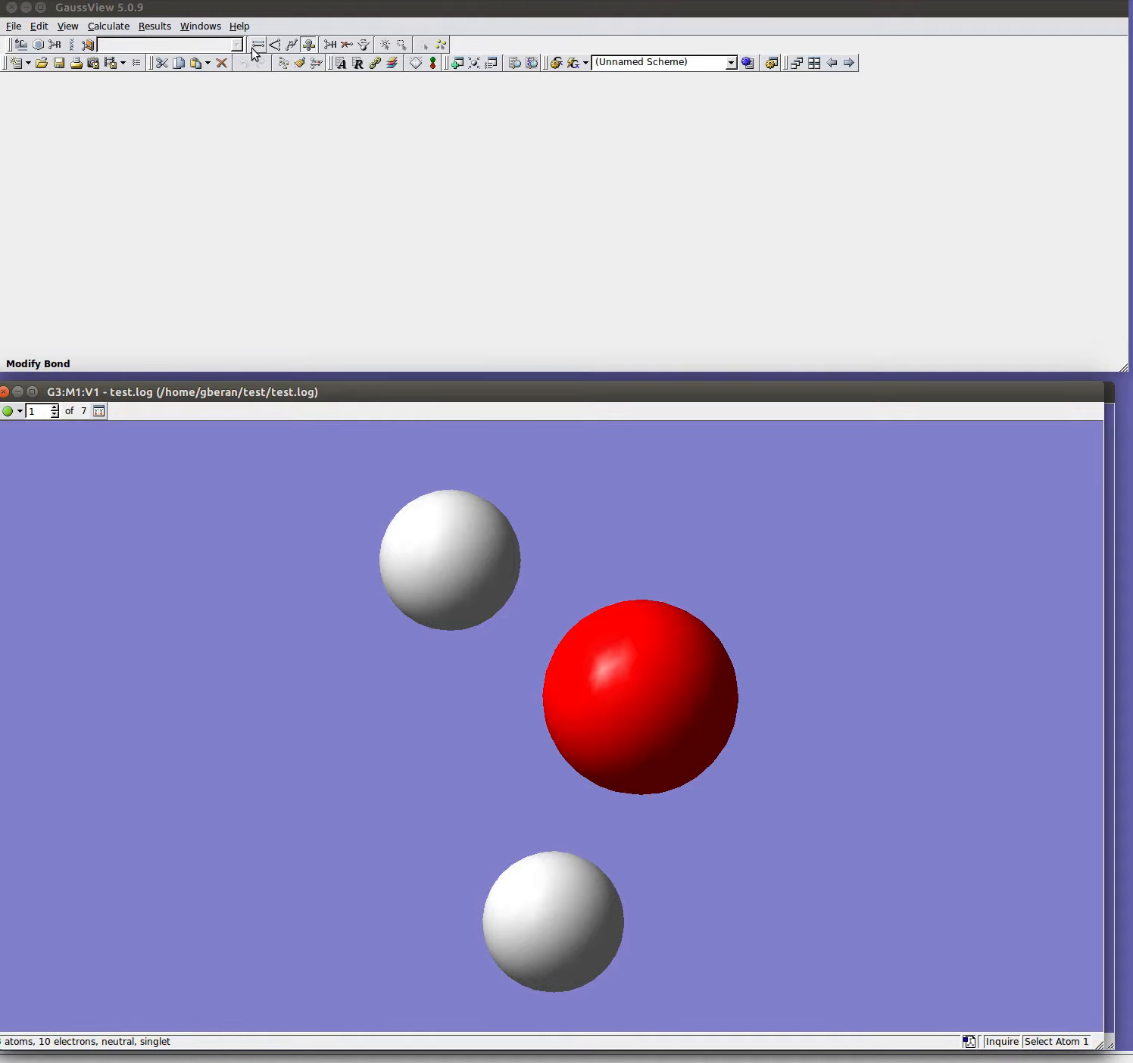
click(308, 44)
click(450, 536)
click(635, 729)
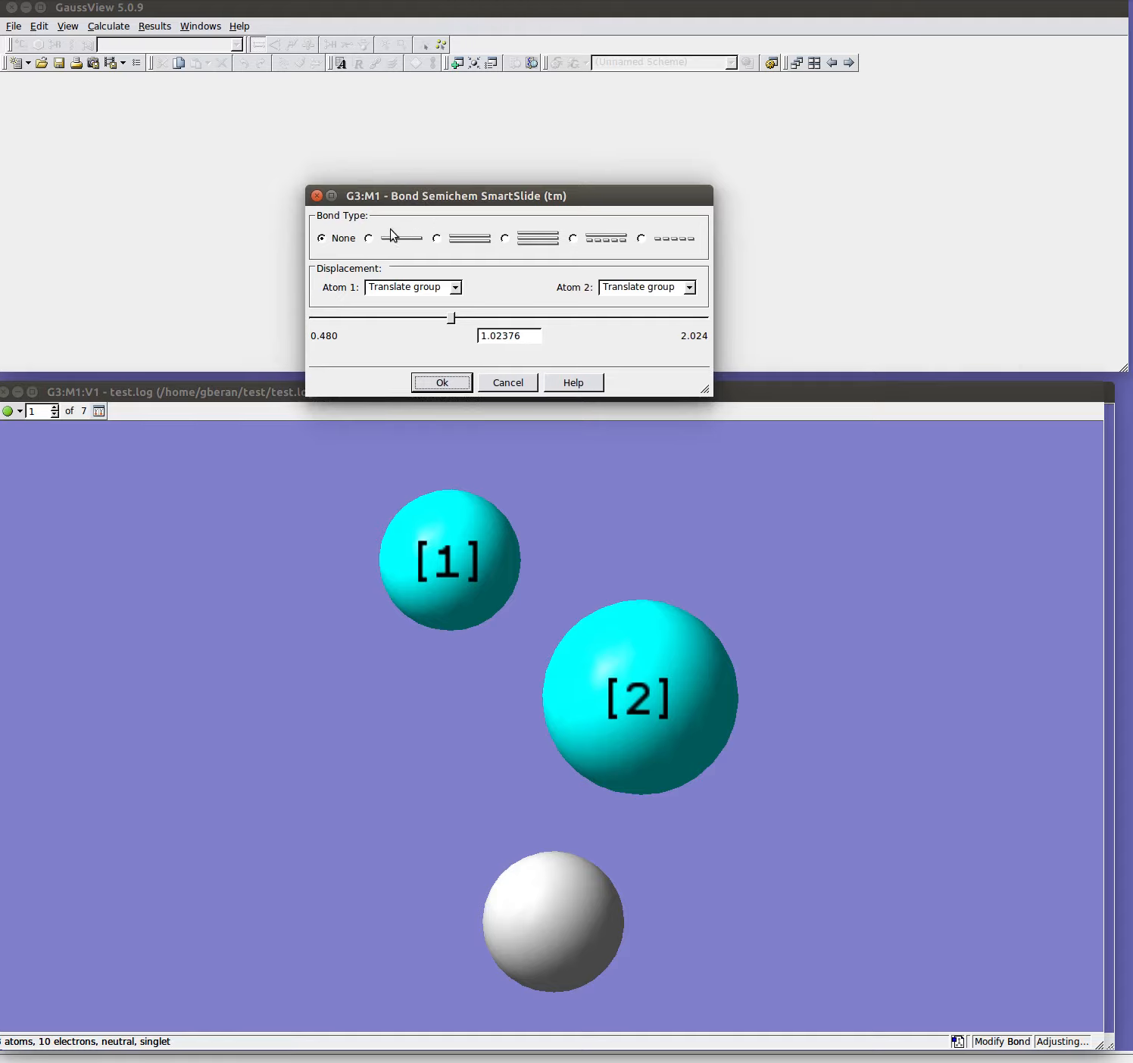
click(368, 238)
key(Escape)
Join the oxygen to each of the two hydrogens with a single bond in scan structure 1
click(548, 950)
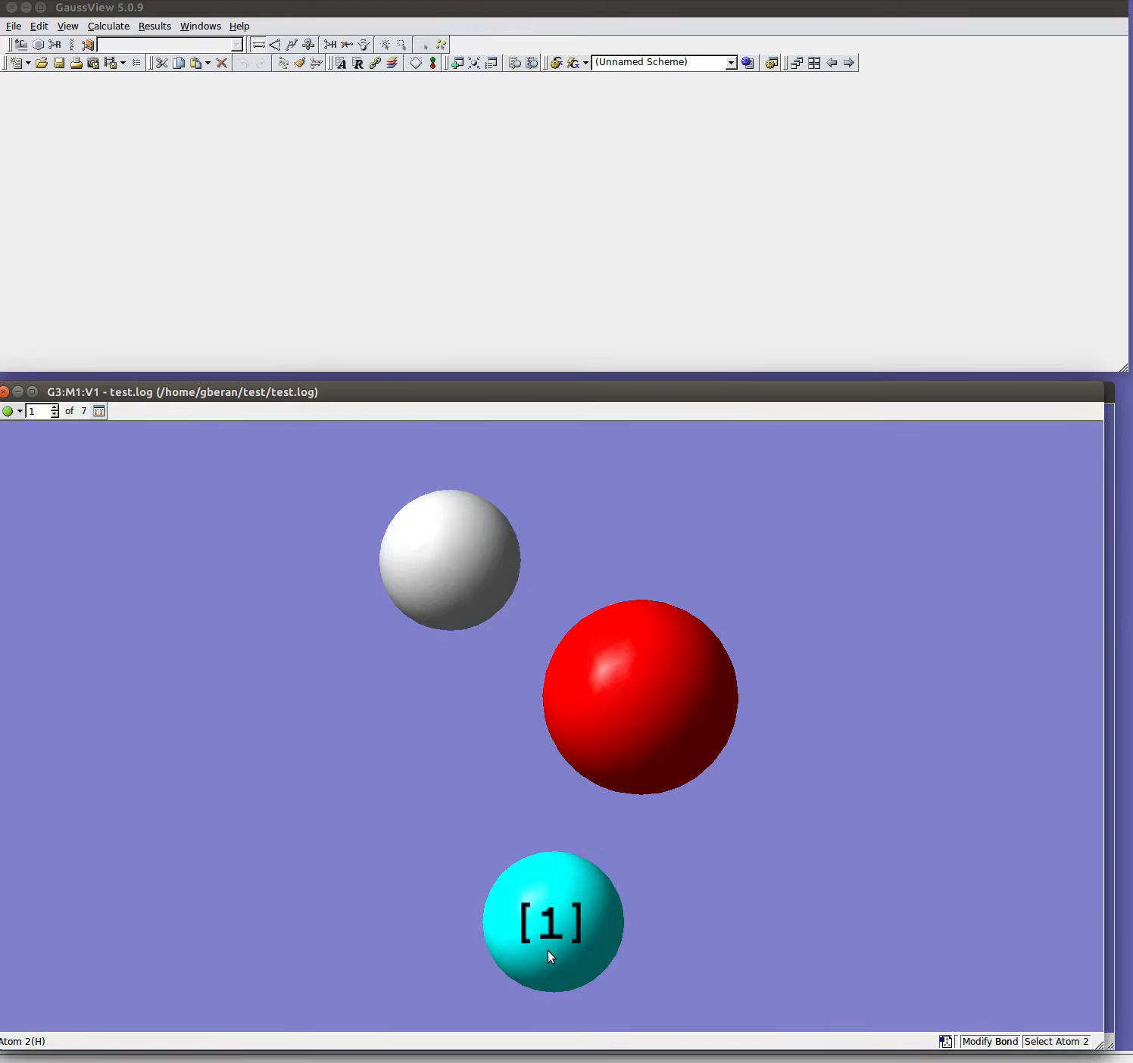
click(637, 717)
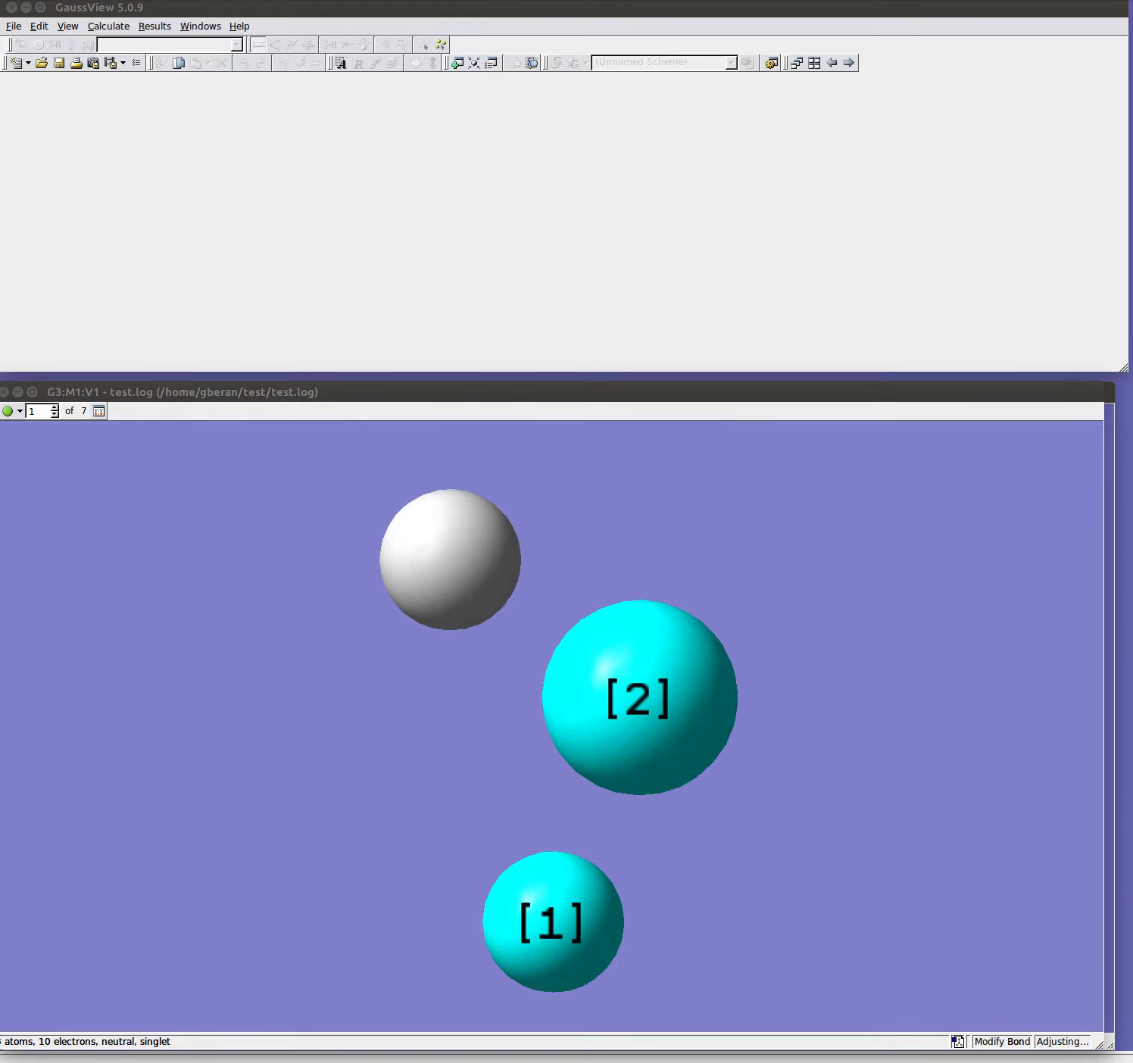
click(448, 236)
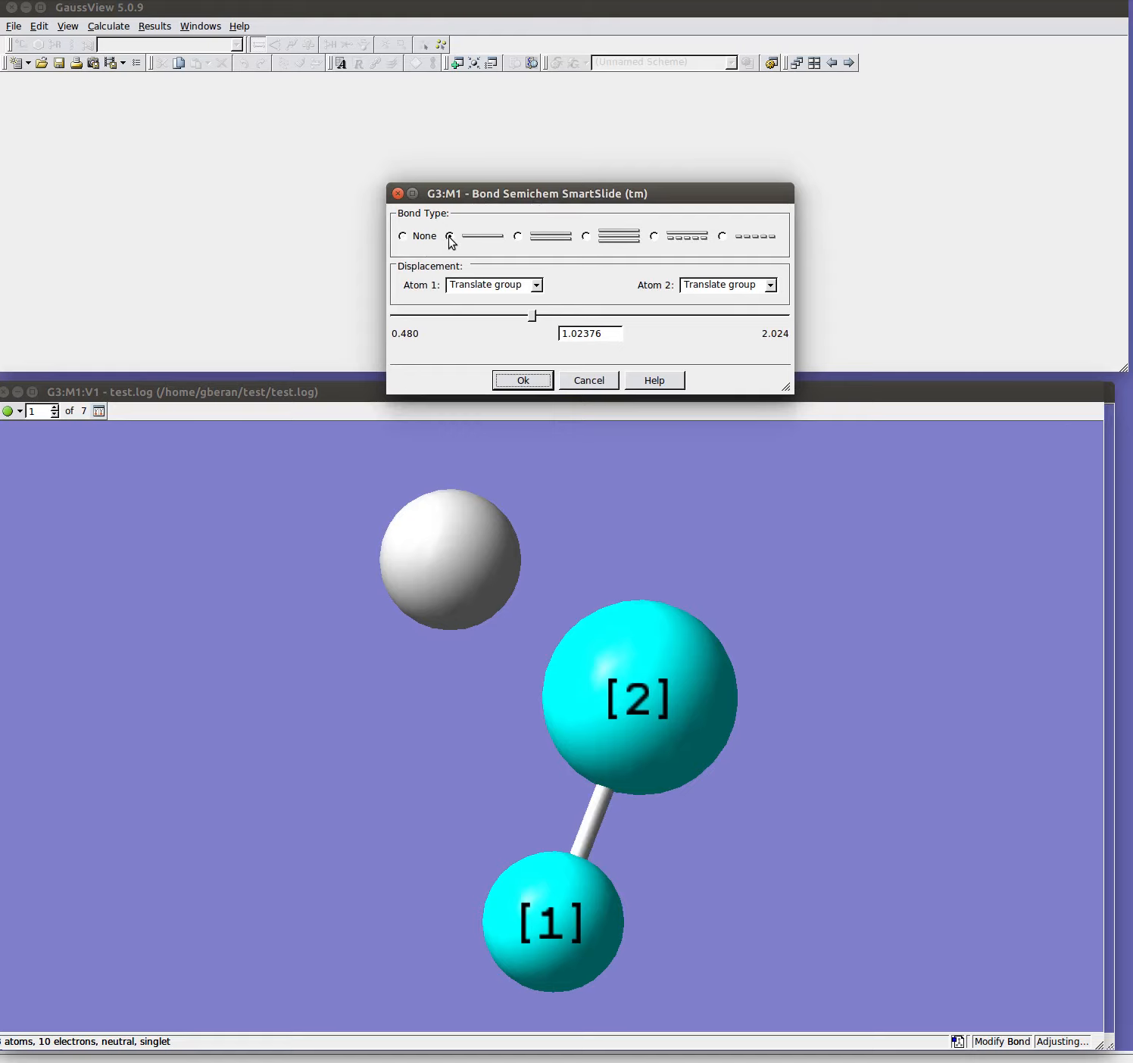
click(527, 382)
click(669, 700)
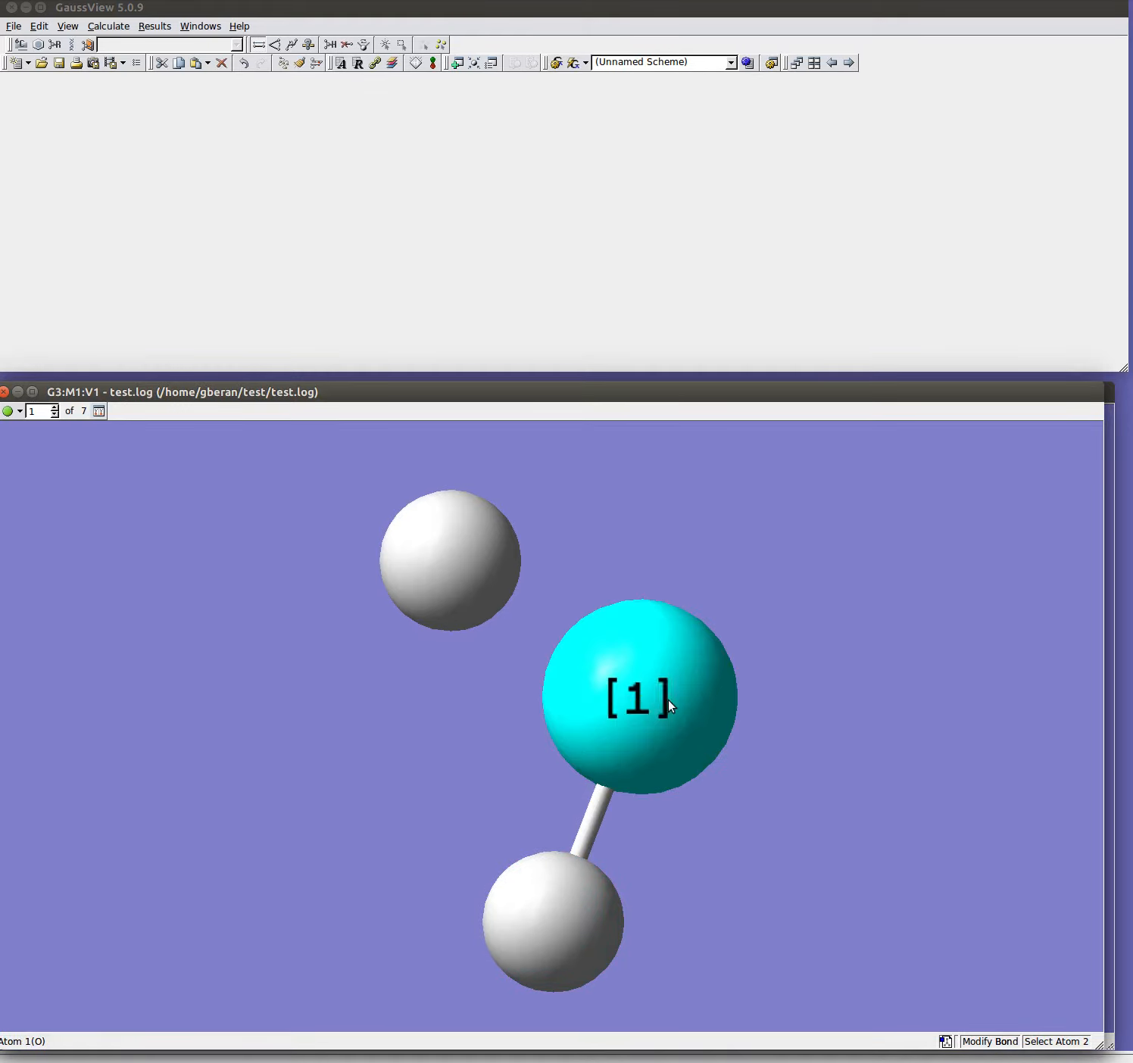
click(423, 564)
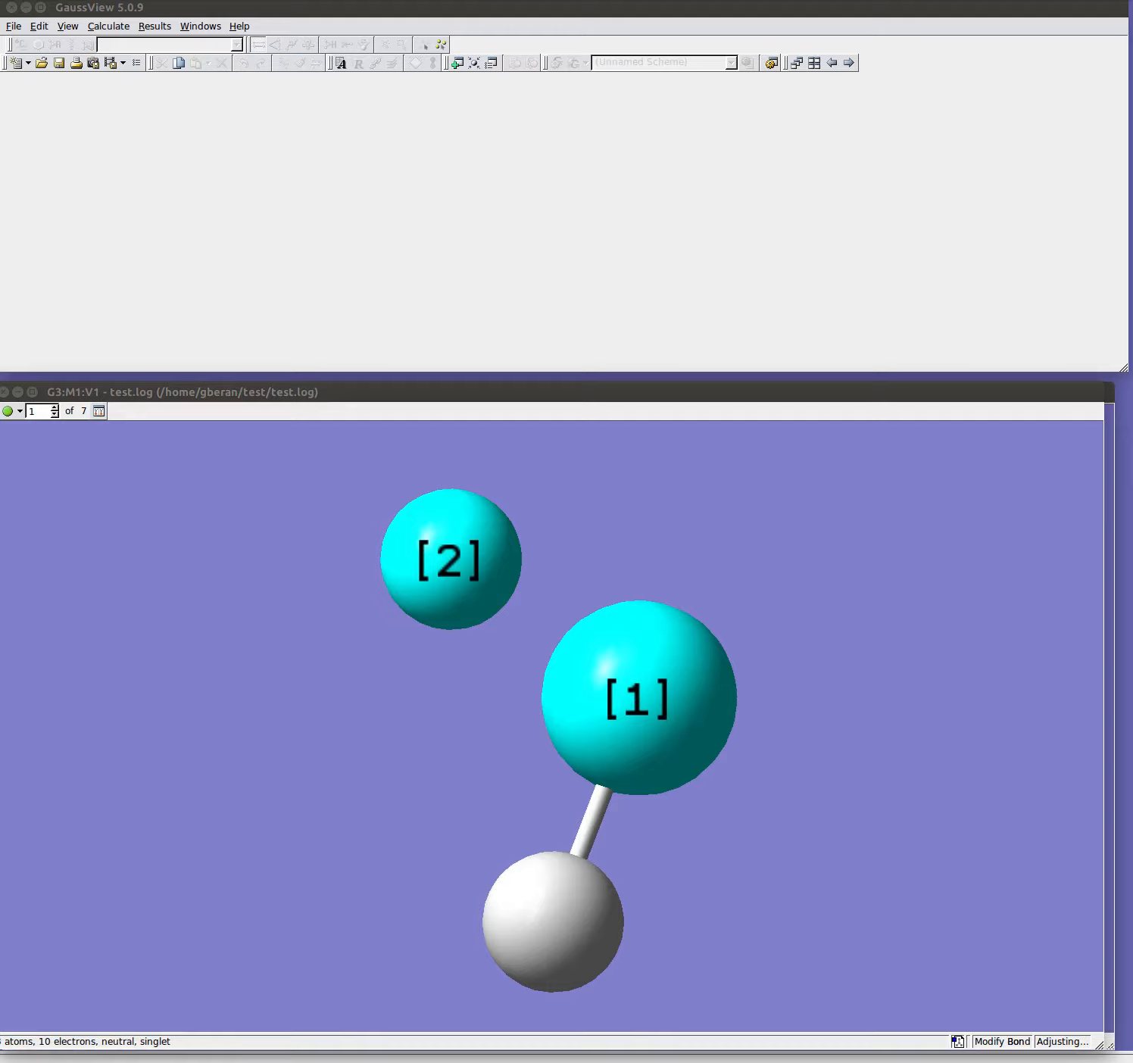
click(555, 272)
click(596, 419)
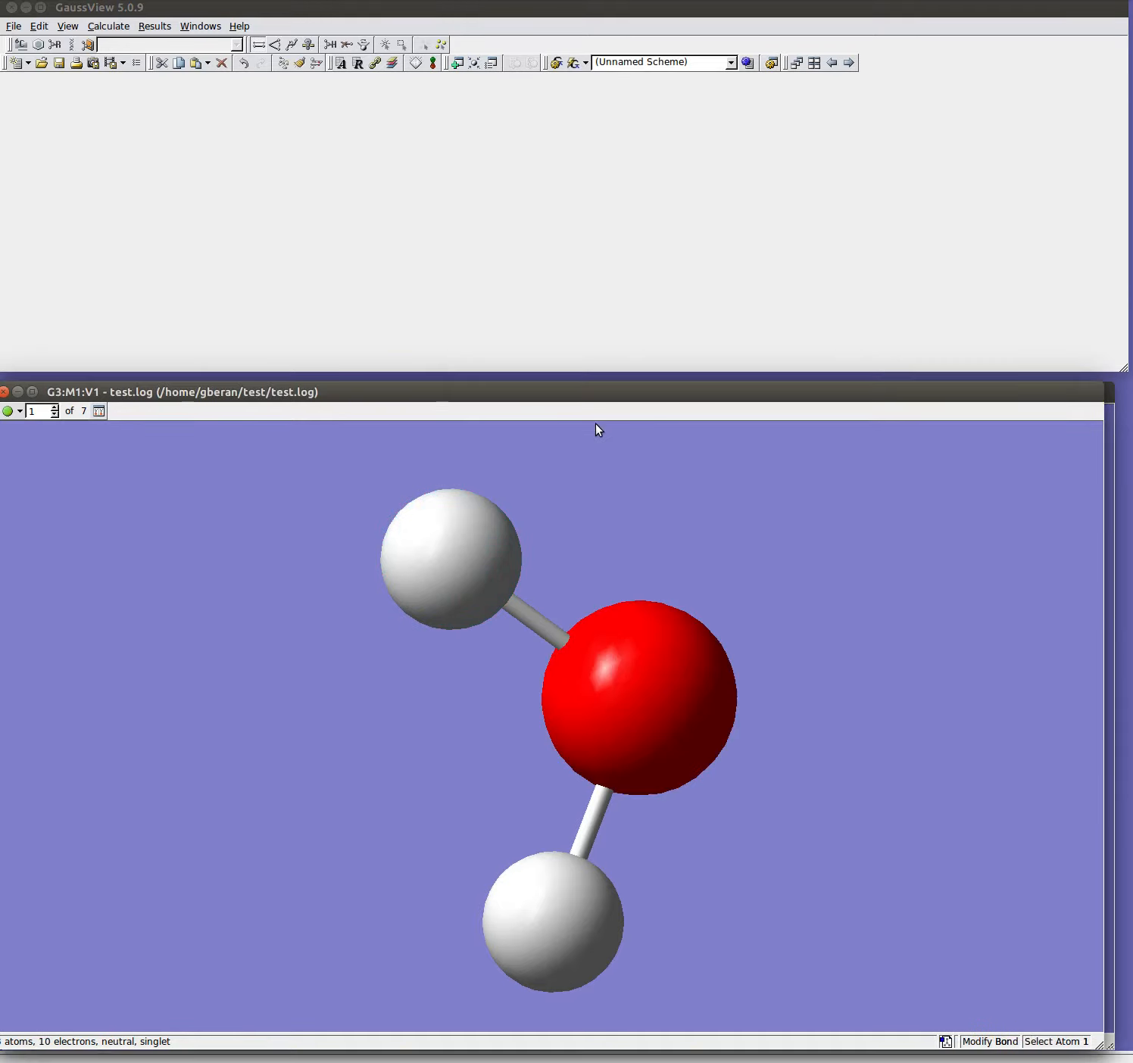
Step through the structures of the scan to compare their geometries, ending on structure 4
click(53, 408)
click(53, 408)
click(52, 407)
click(53, 406)
click(54, 407)
click(53, 406)
click(53, 407)
click(53, 406)
click(53, 406)
click(53, 407)
click(56, 408)
click(55, 408)
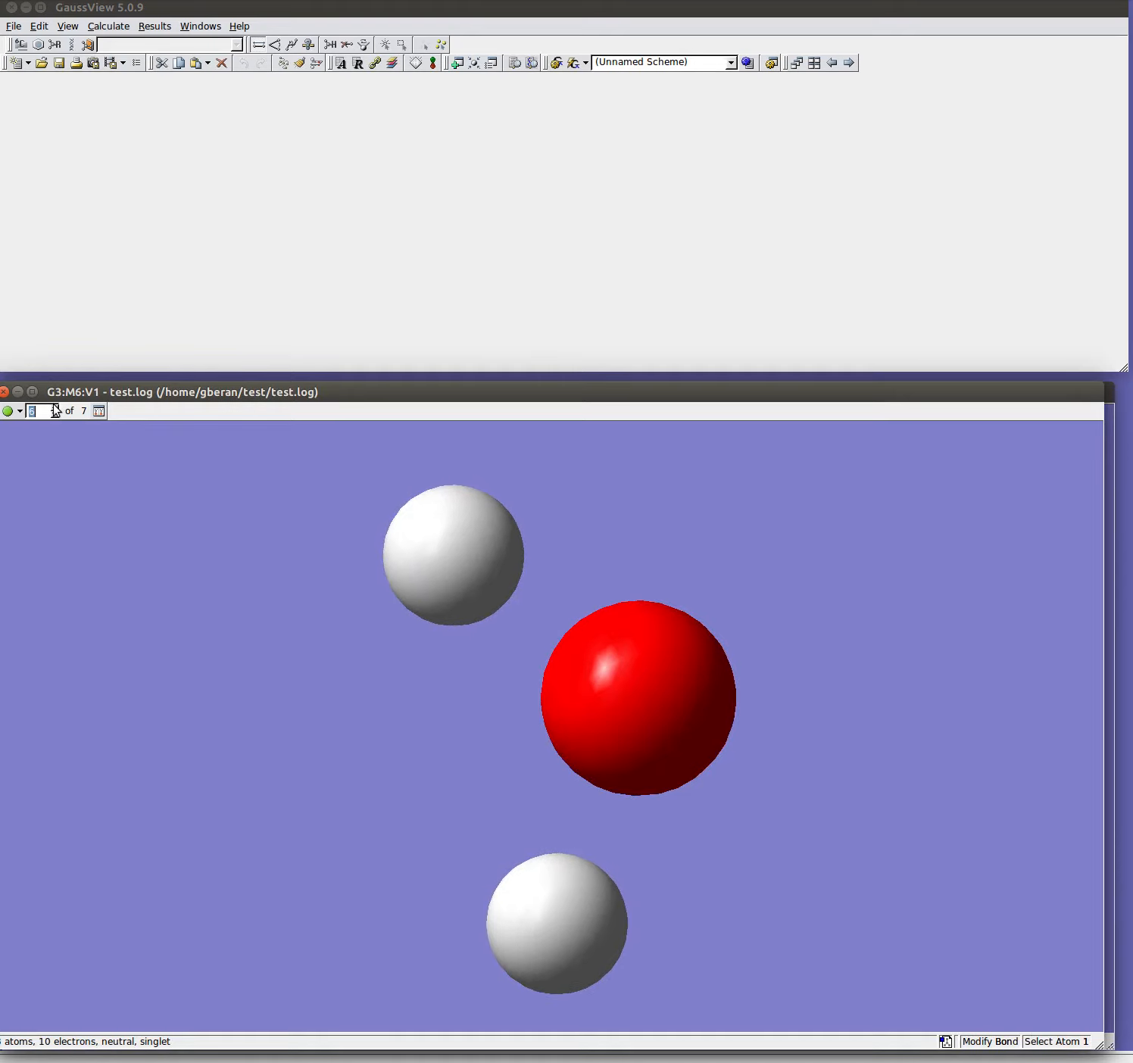
click(55, 407)
click(56, 406)
click(54, 407)
click(55, 407)
click(56, 407)
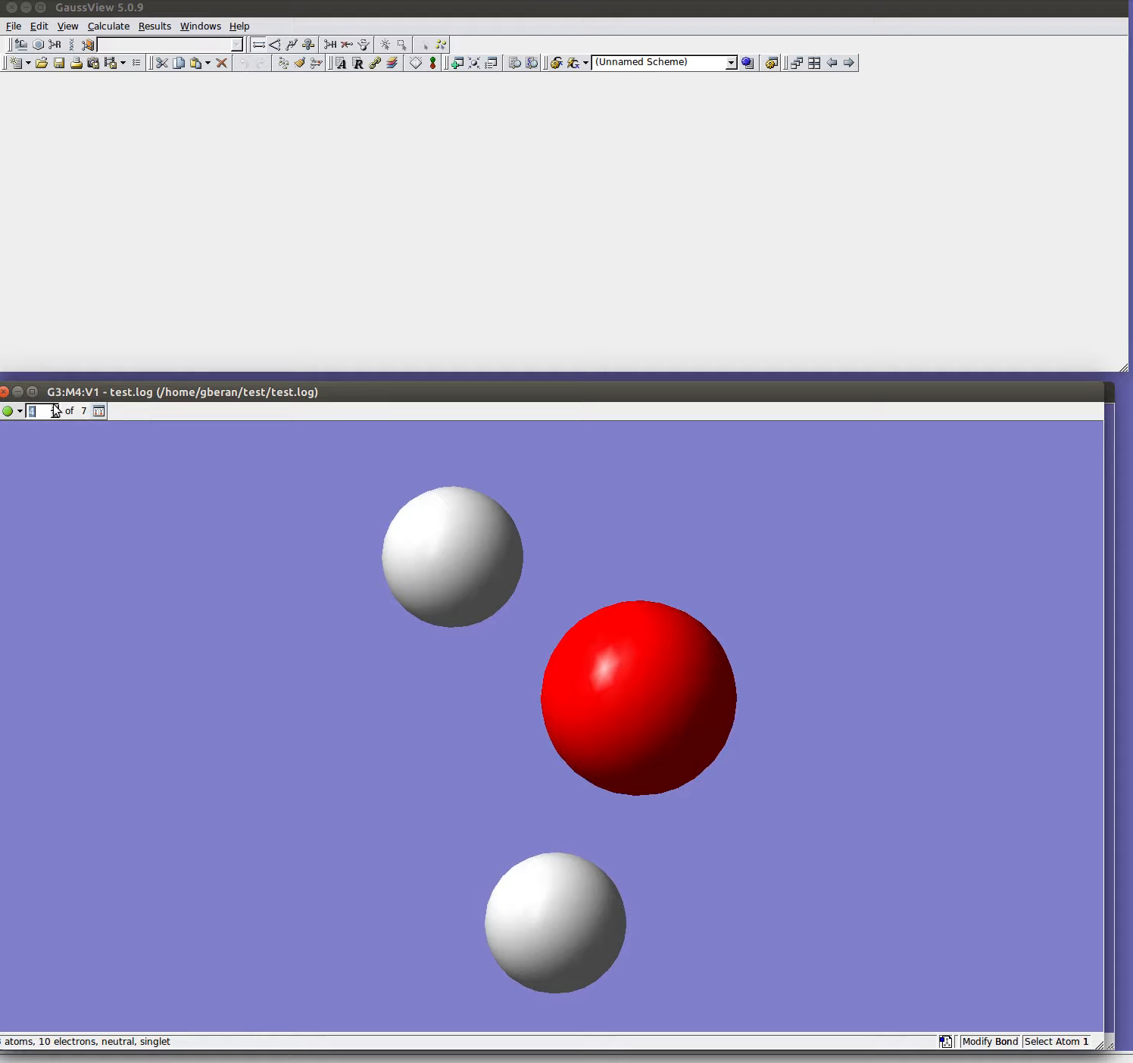
Measure the H-O-H angle of scan structure 4 with Inquire and advance to structure 5
click(307, 45)
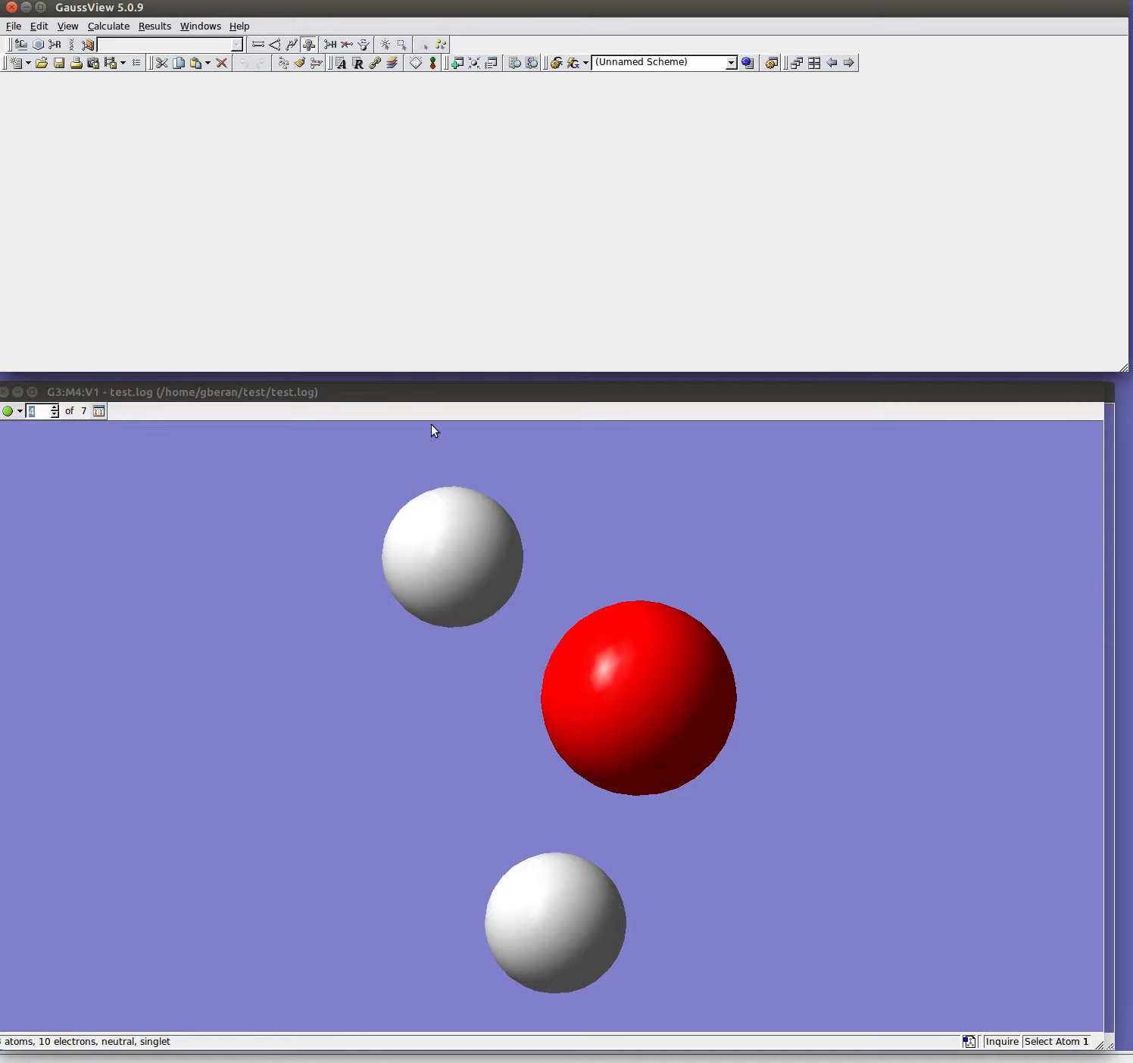
click(465, 608)
click(648, 699)
click(588, 903)
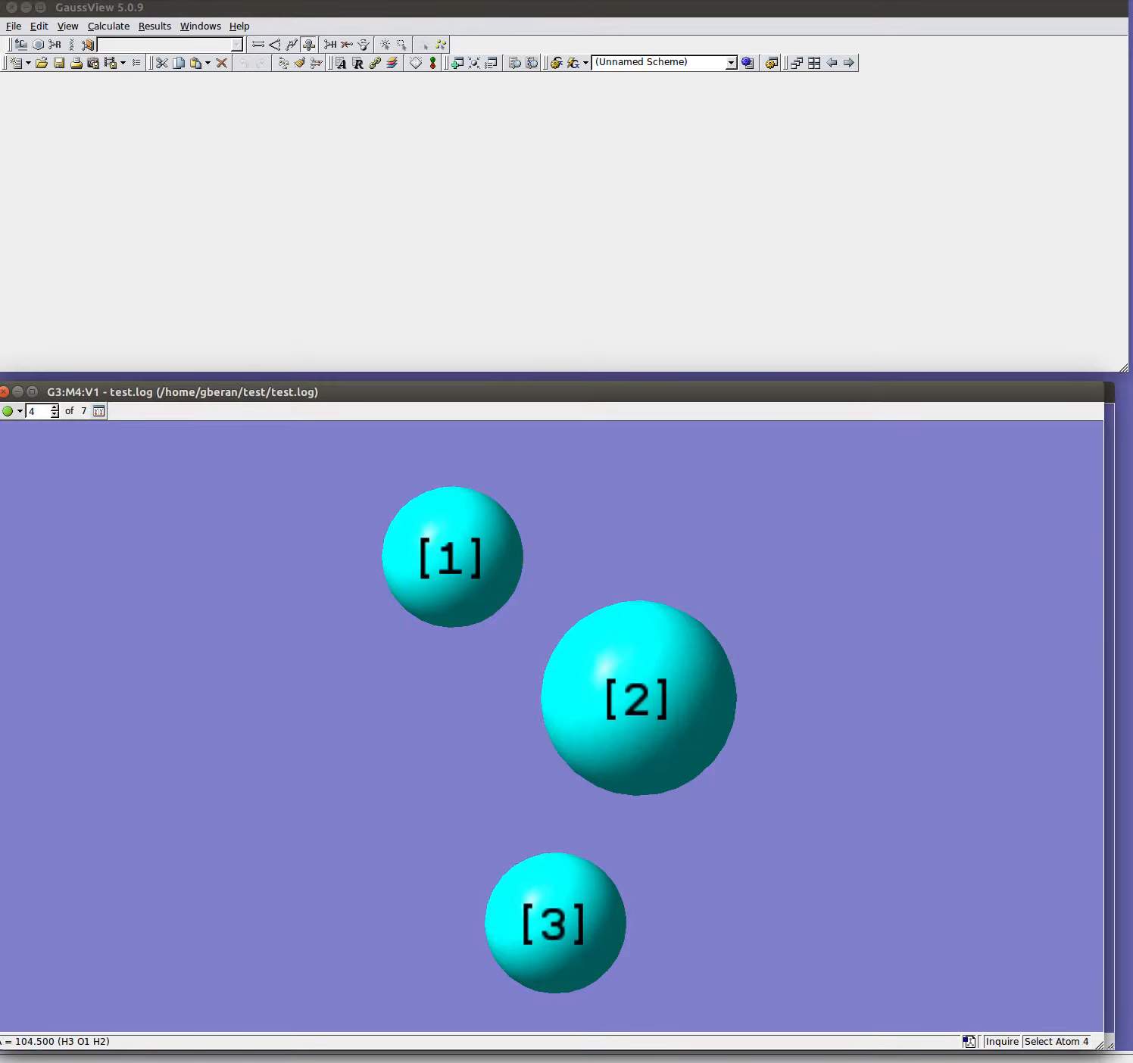
click(55, 408)
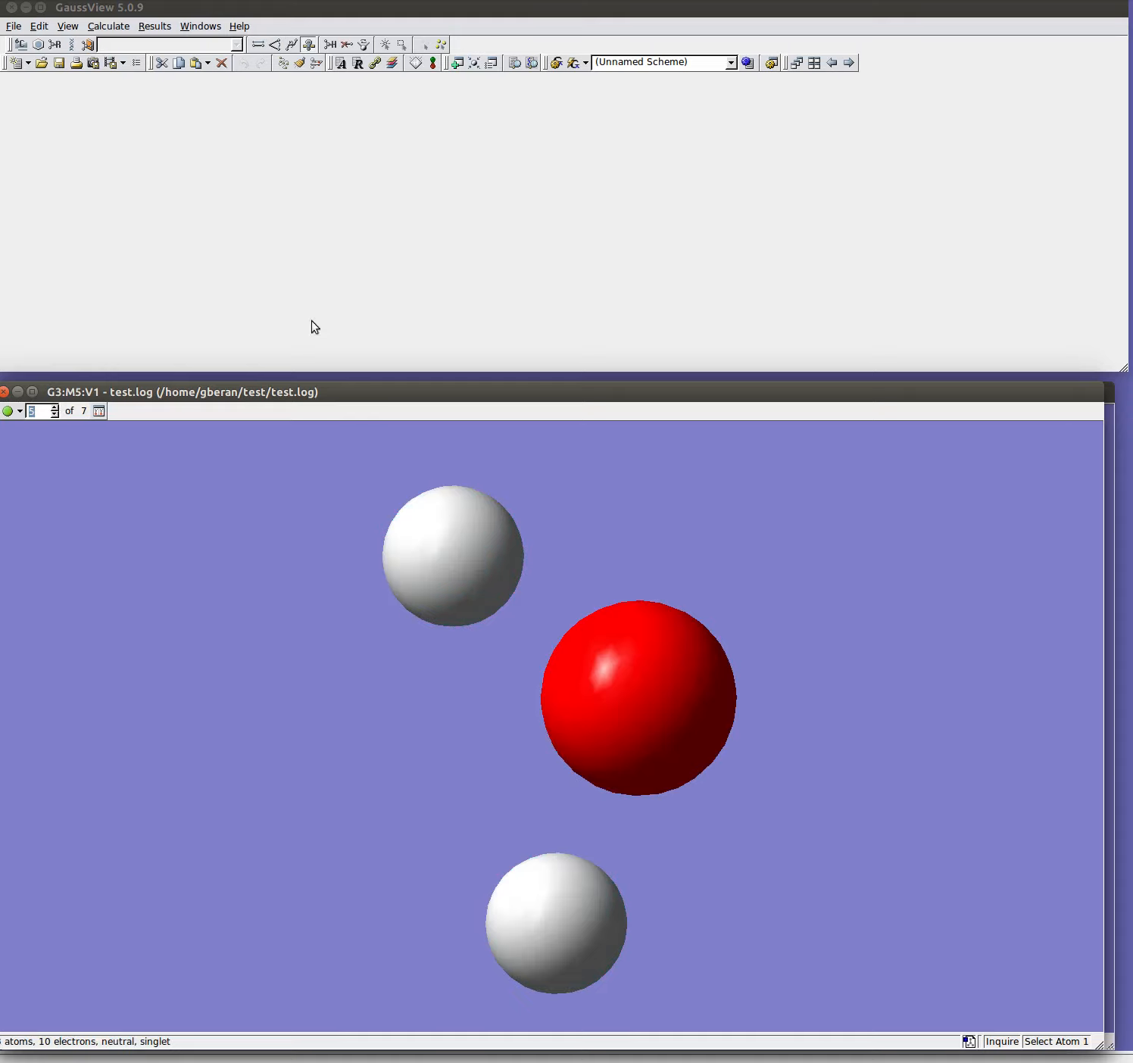
click(276, 45)
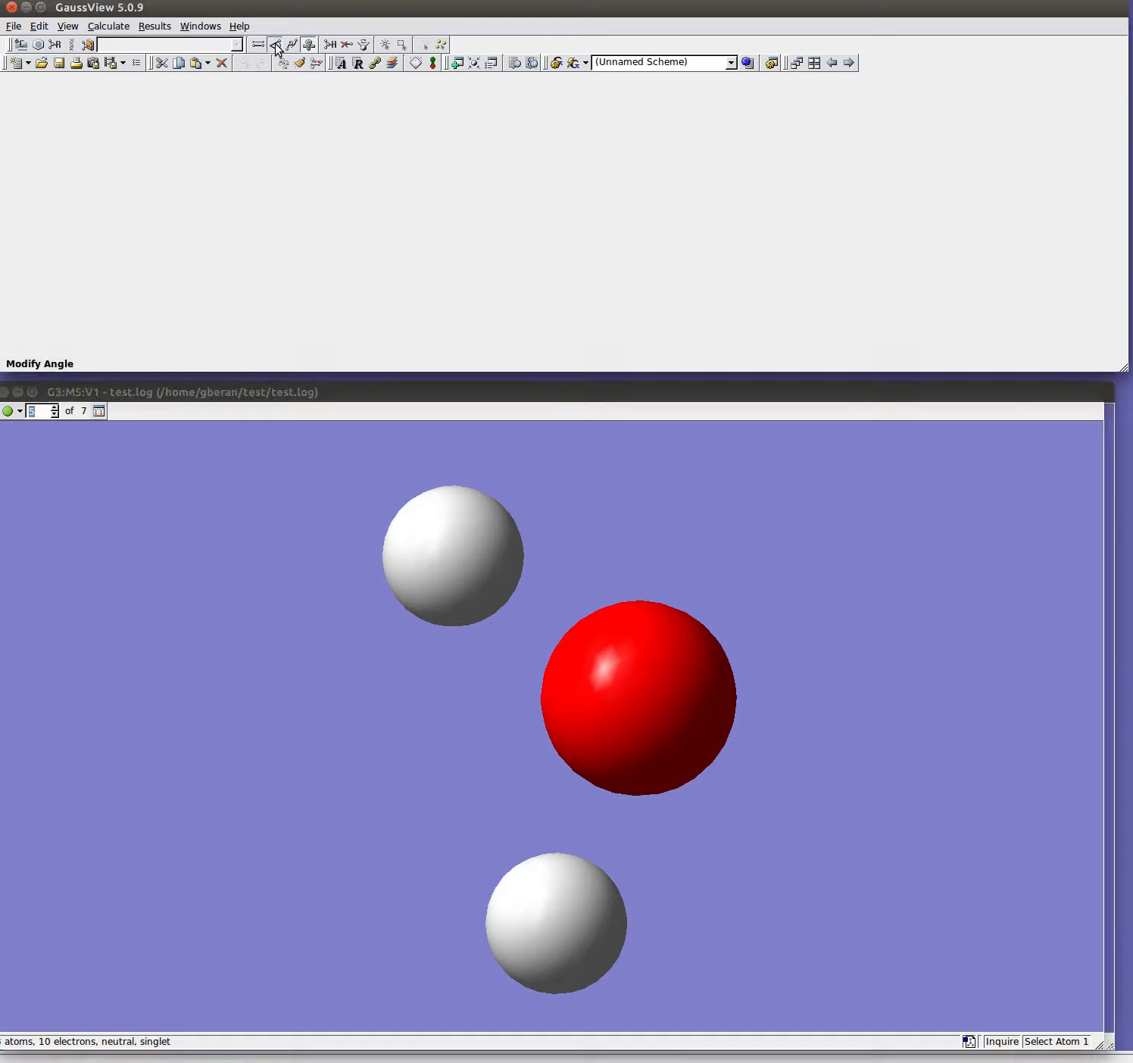
click(444, 582)
click(701, 711)
click(615, 916)
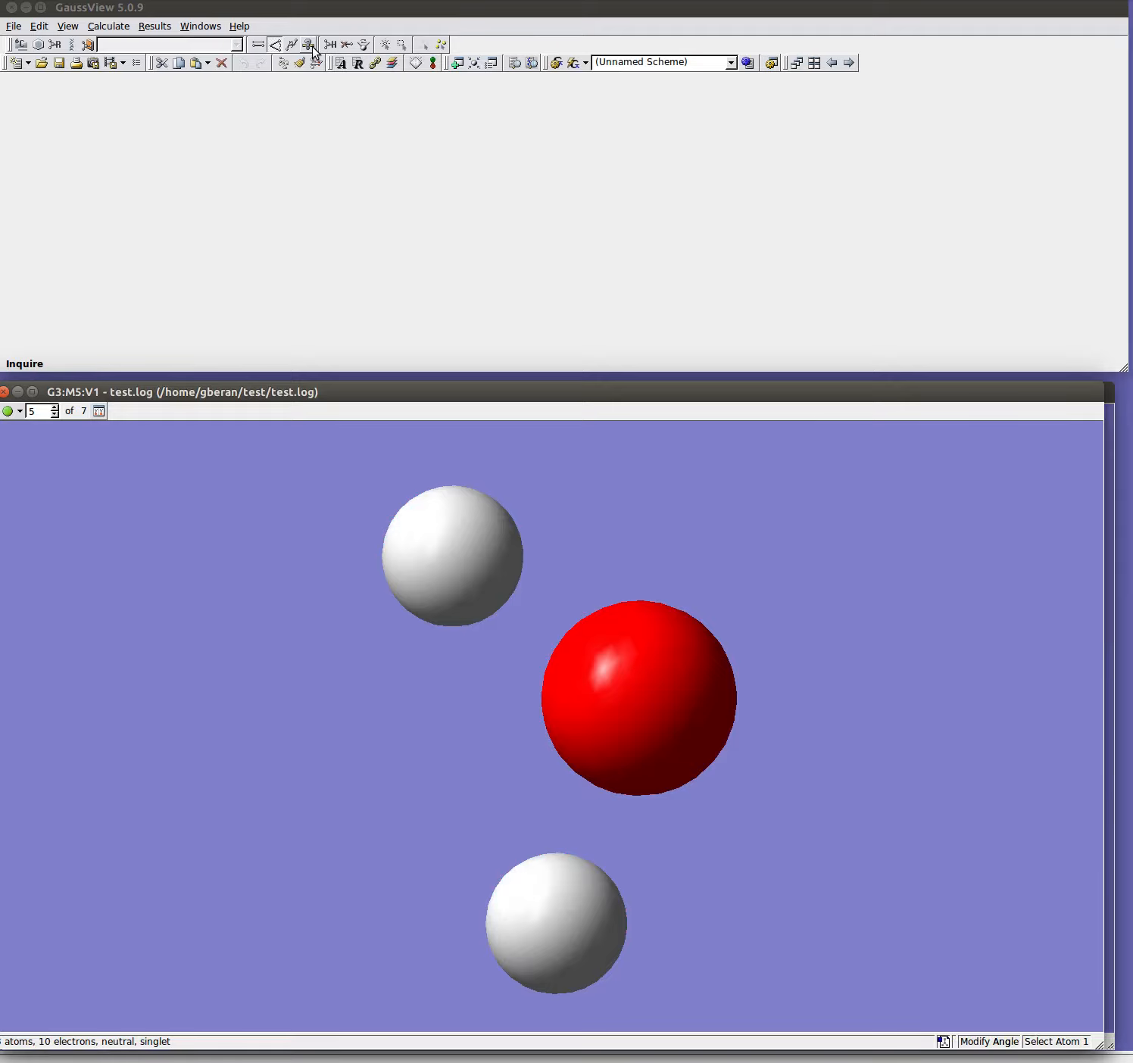
Measure the H-O-H angle of scan structure 5 with Inquire
click(309, 45)
click(505, 591)
click(564, 708)
click(572, 902)
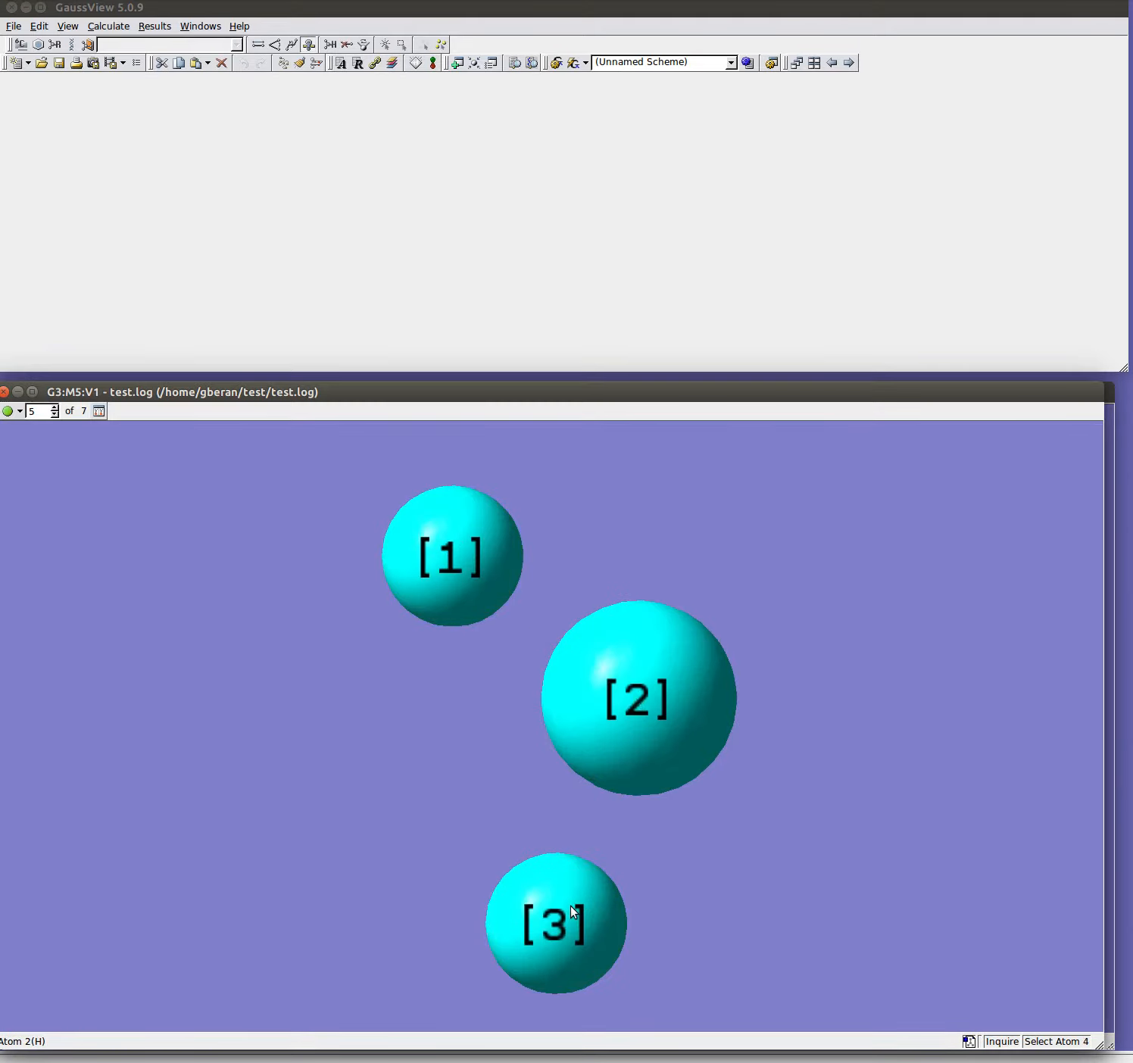
Advance to scan structure 7, return to structure 1, and measure the H-O-H angle there
click(58, 409)
click(57, 410)
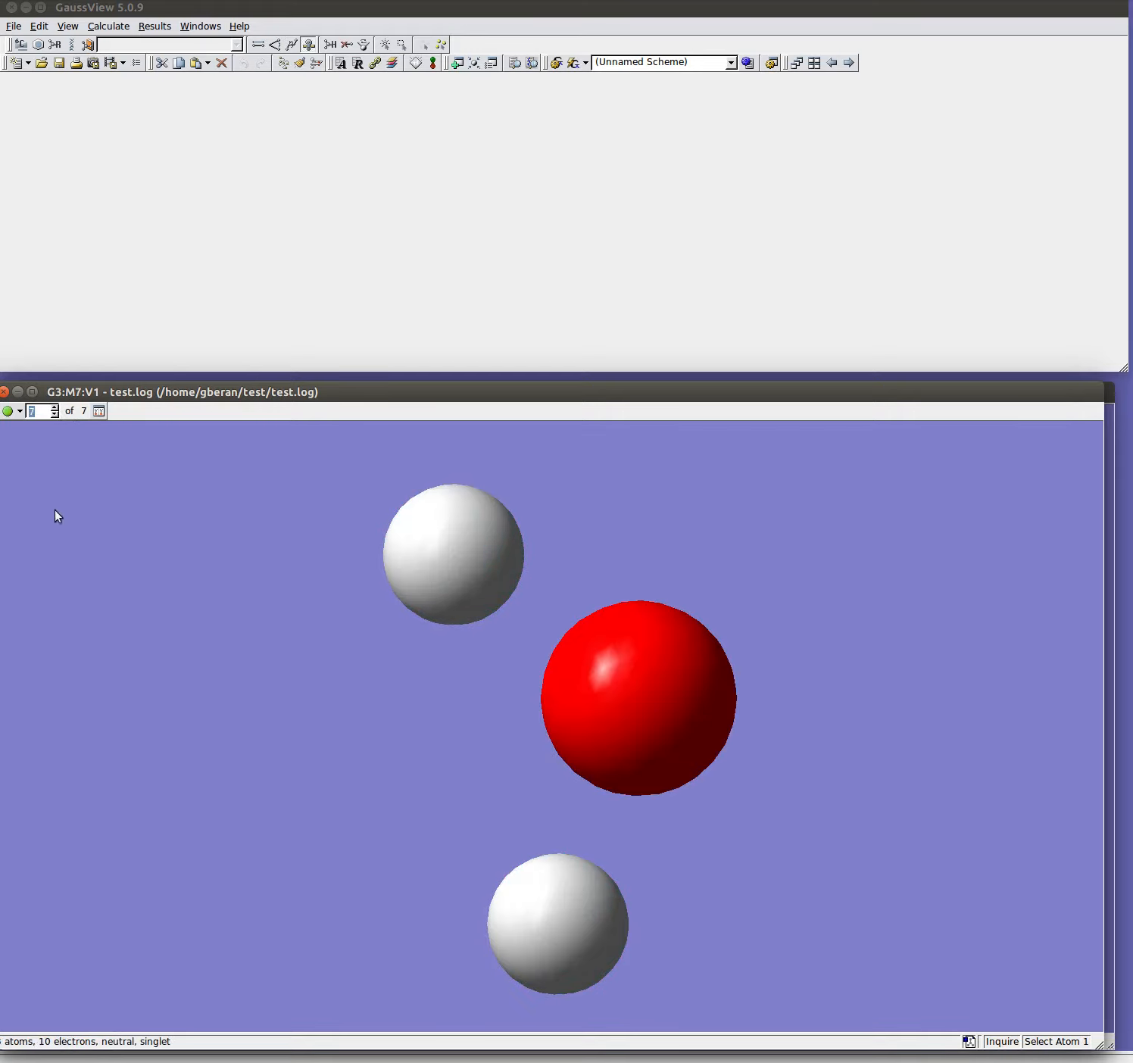
text(1)
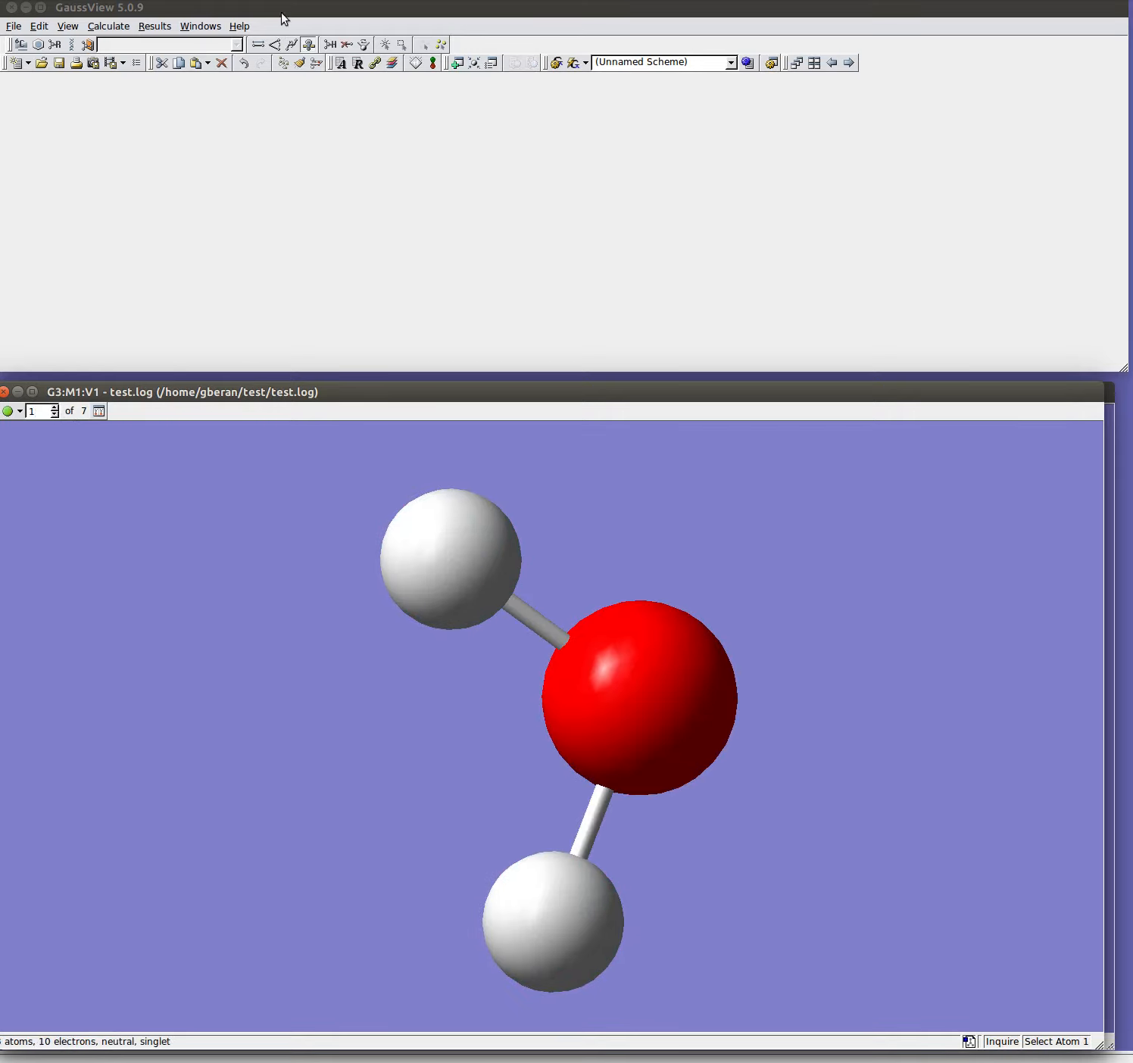
click(443, 568)
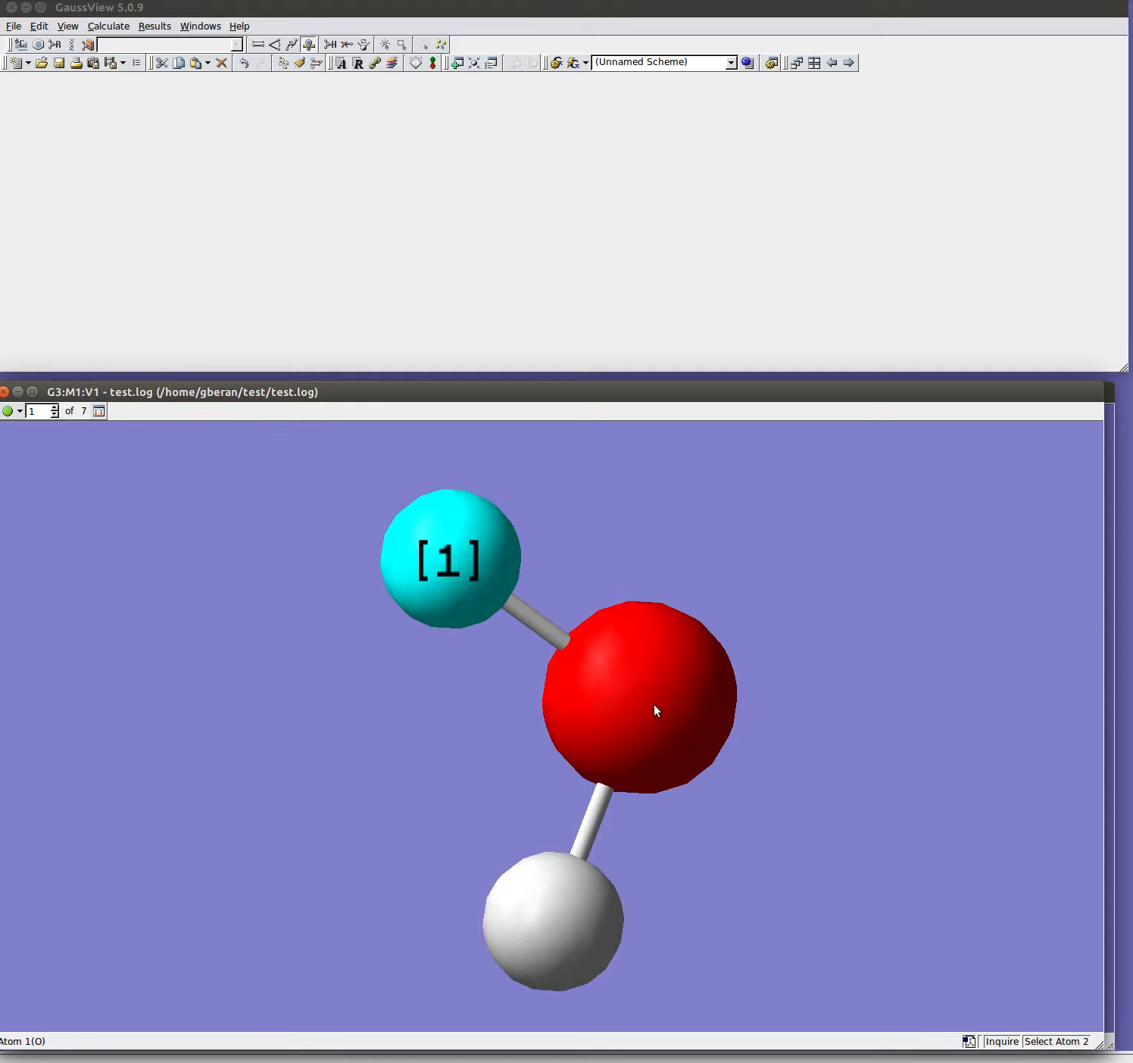
click(653, 704)
click(552, 922)
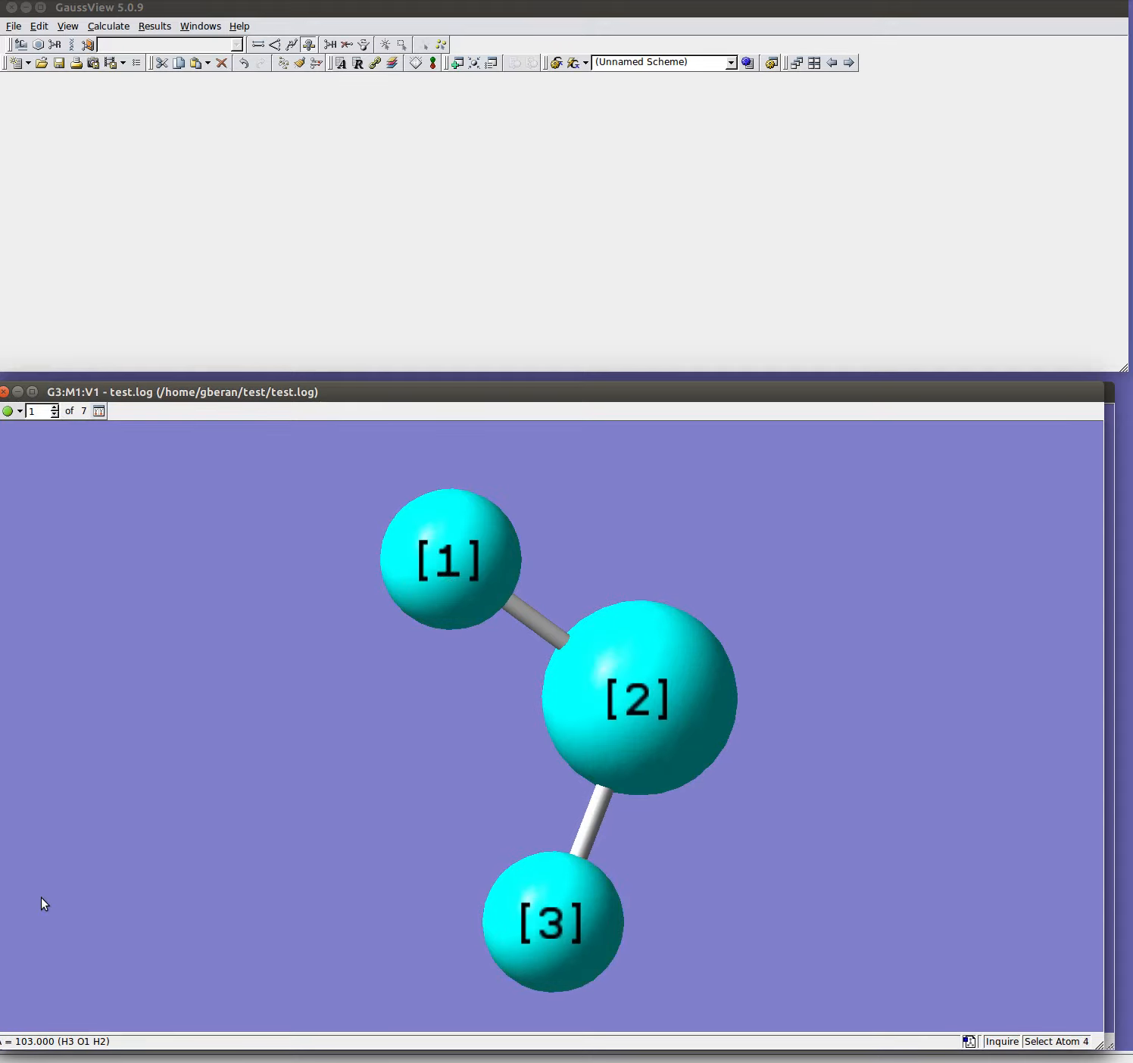
Go to scan structure 7 and measure the H-O-H angle between its three atoms
click(53, 414)
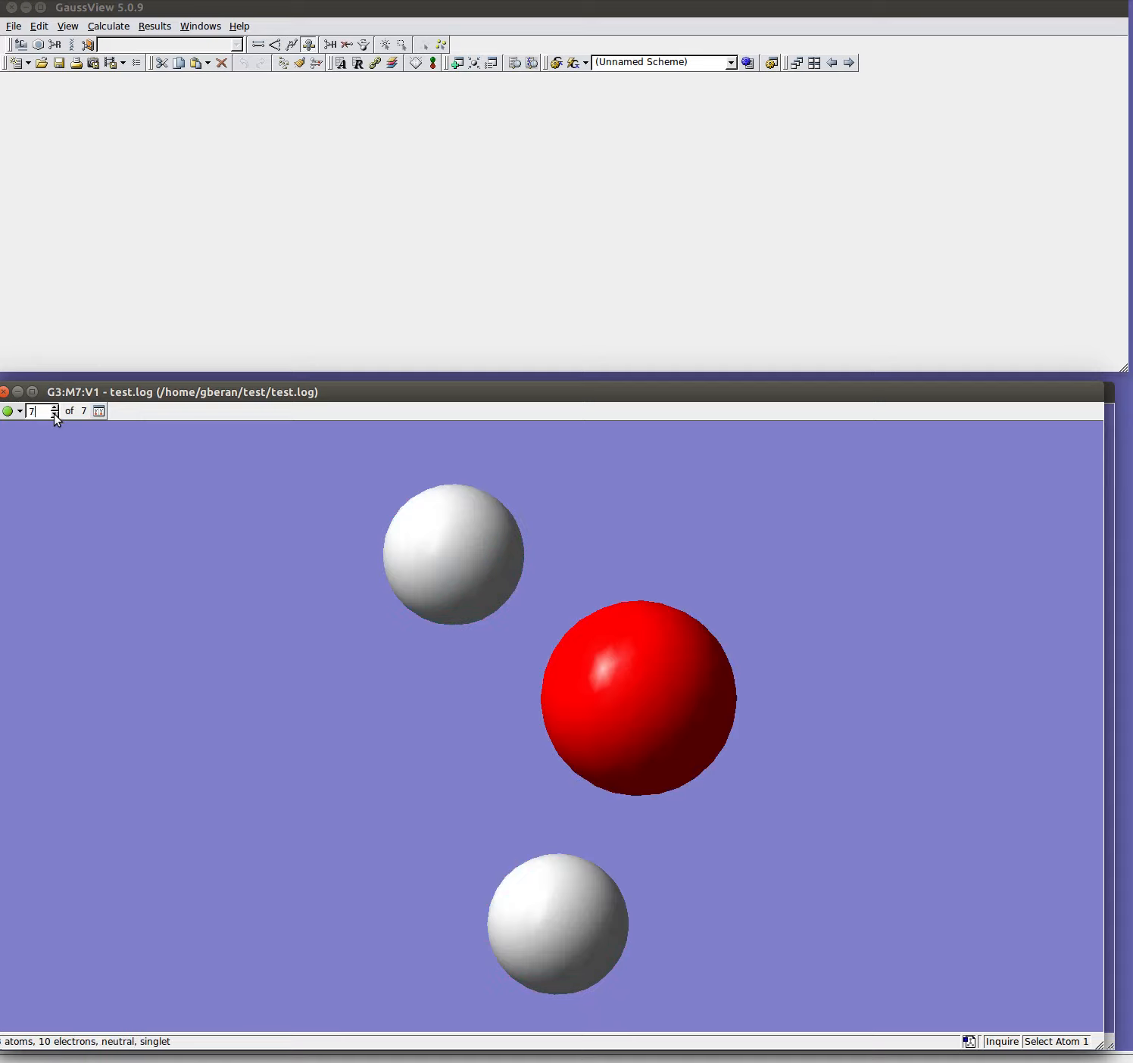
click(422, 545)
click(622, 702)
click(588, 908)
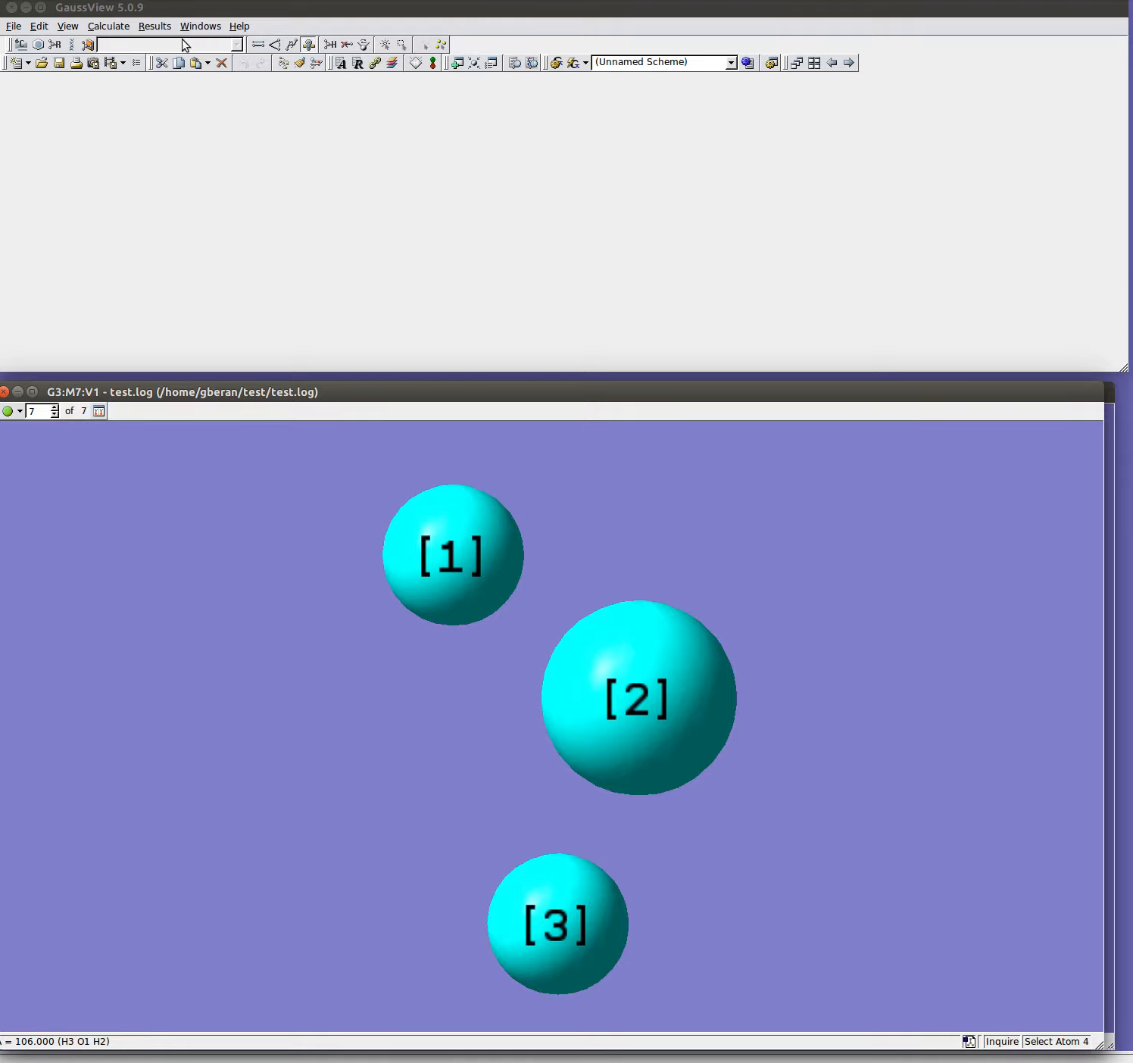
Open the scan plot, examine the total energy and RMS gradient norm curves against the scan coordinate, and close it
click(154, 26)
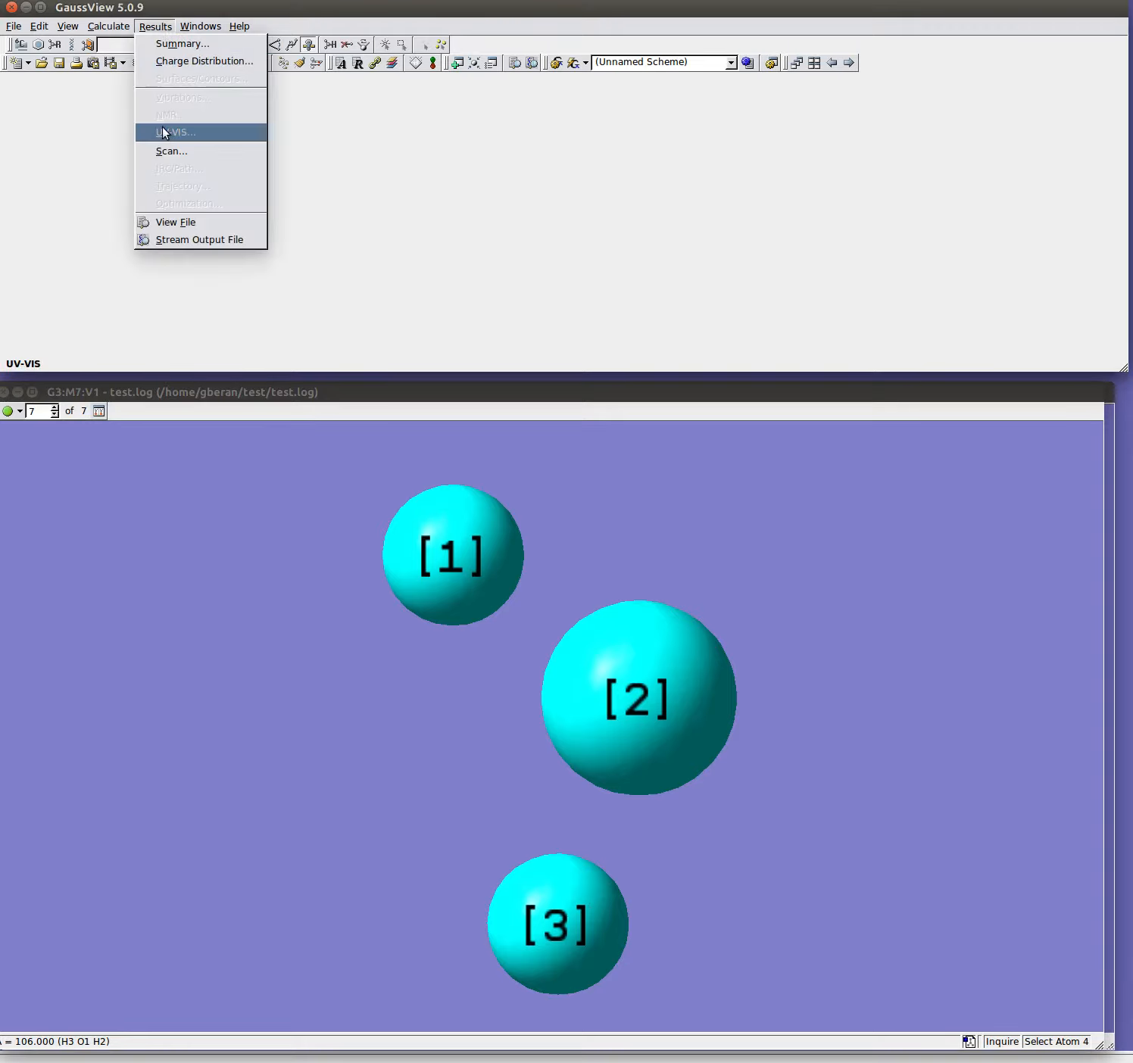
click(168, 150)
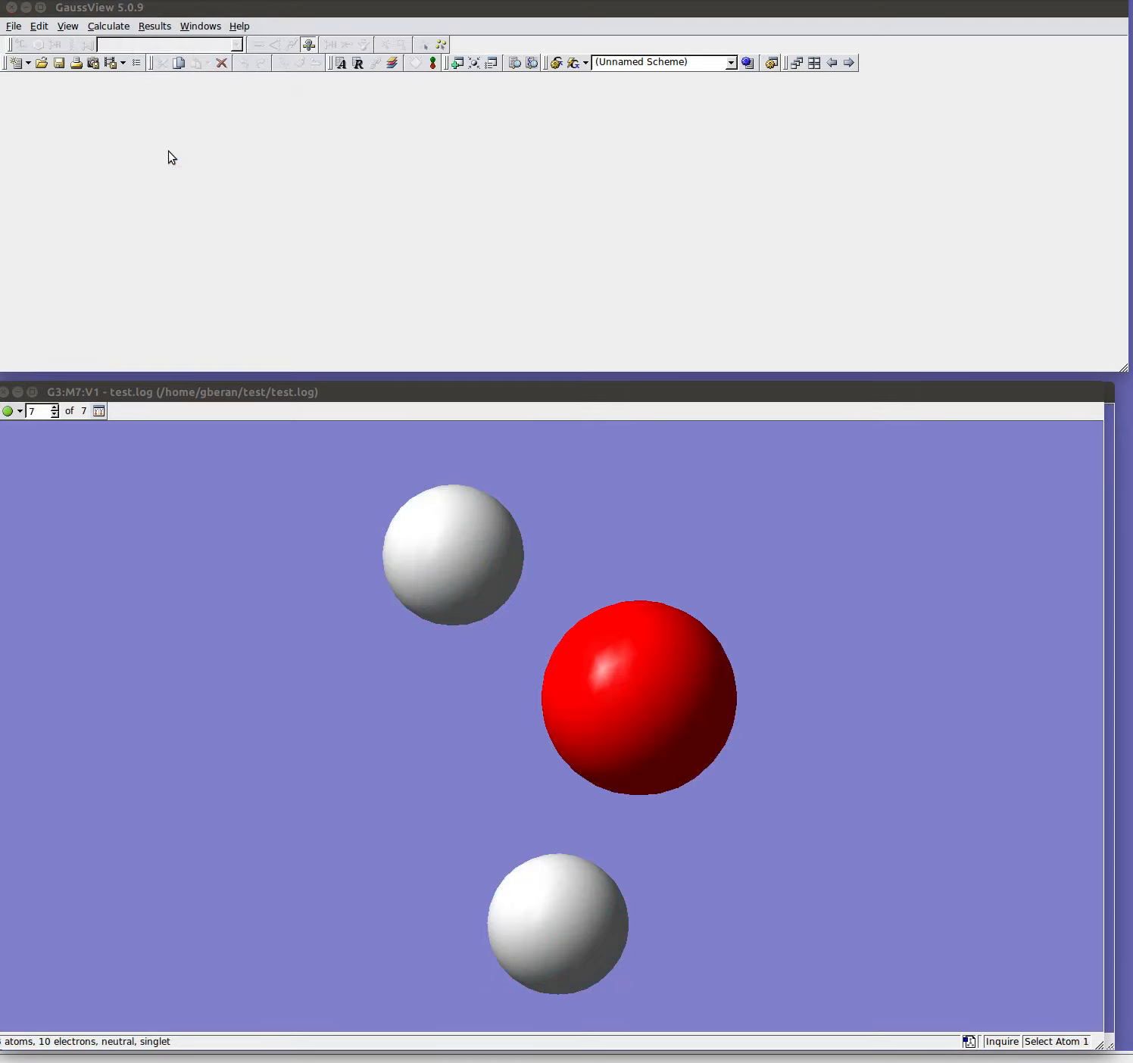
drag(941, 164, 199, 166)
drag(529, 430, 807, 603)
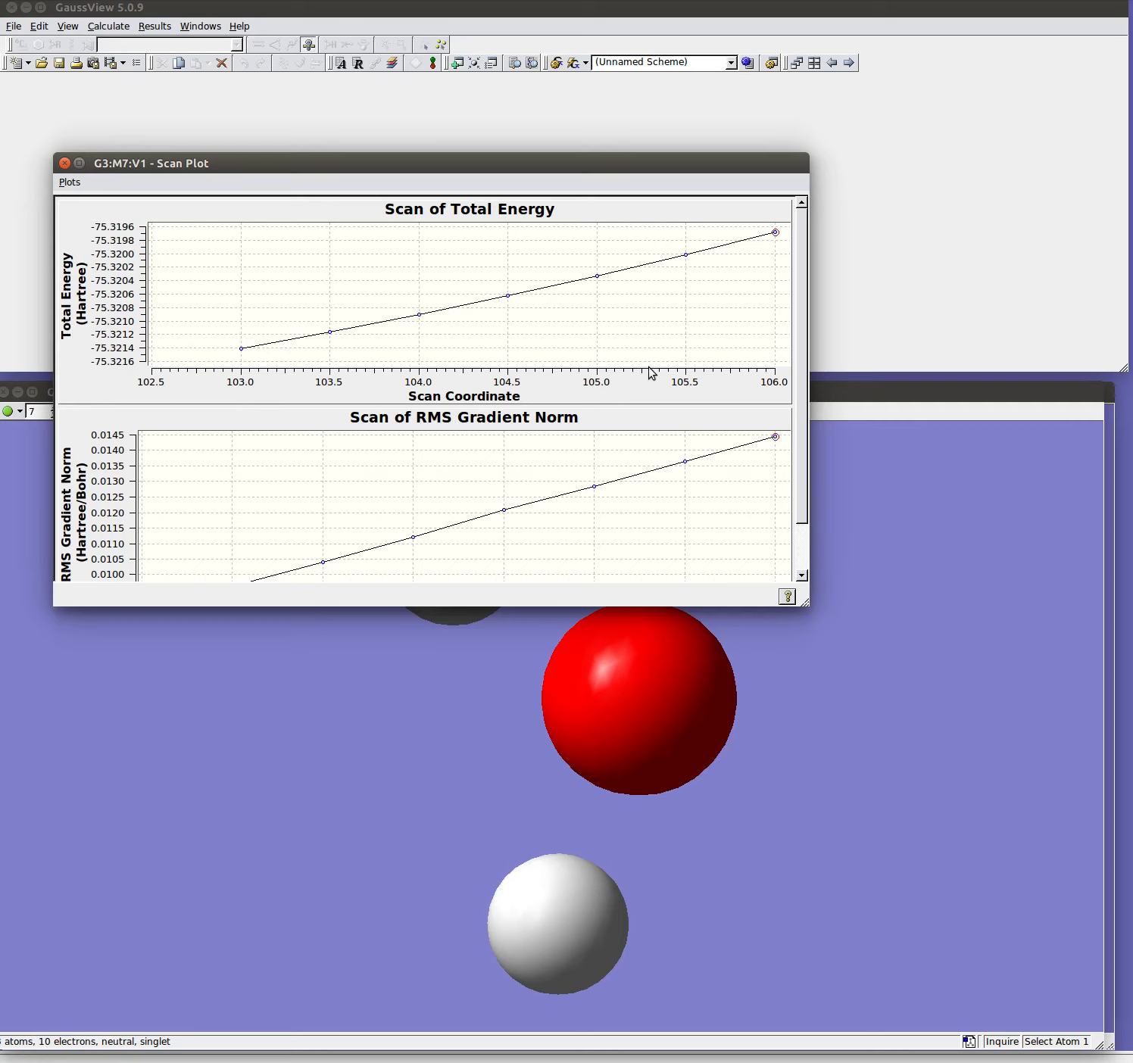
scroll(652, 480, down, 1)
scroll(634, 495, up, 1)
drag(213, 162, 244, 102)
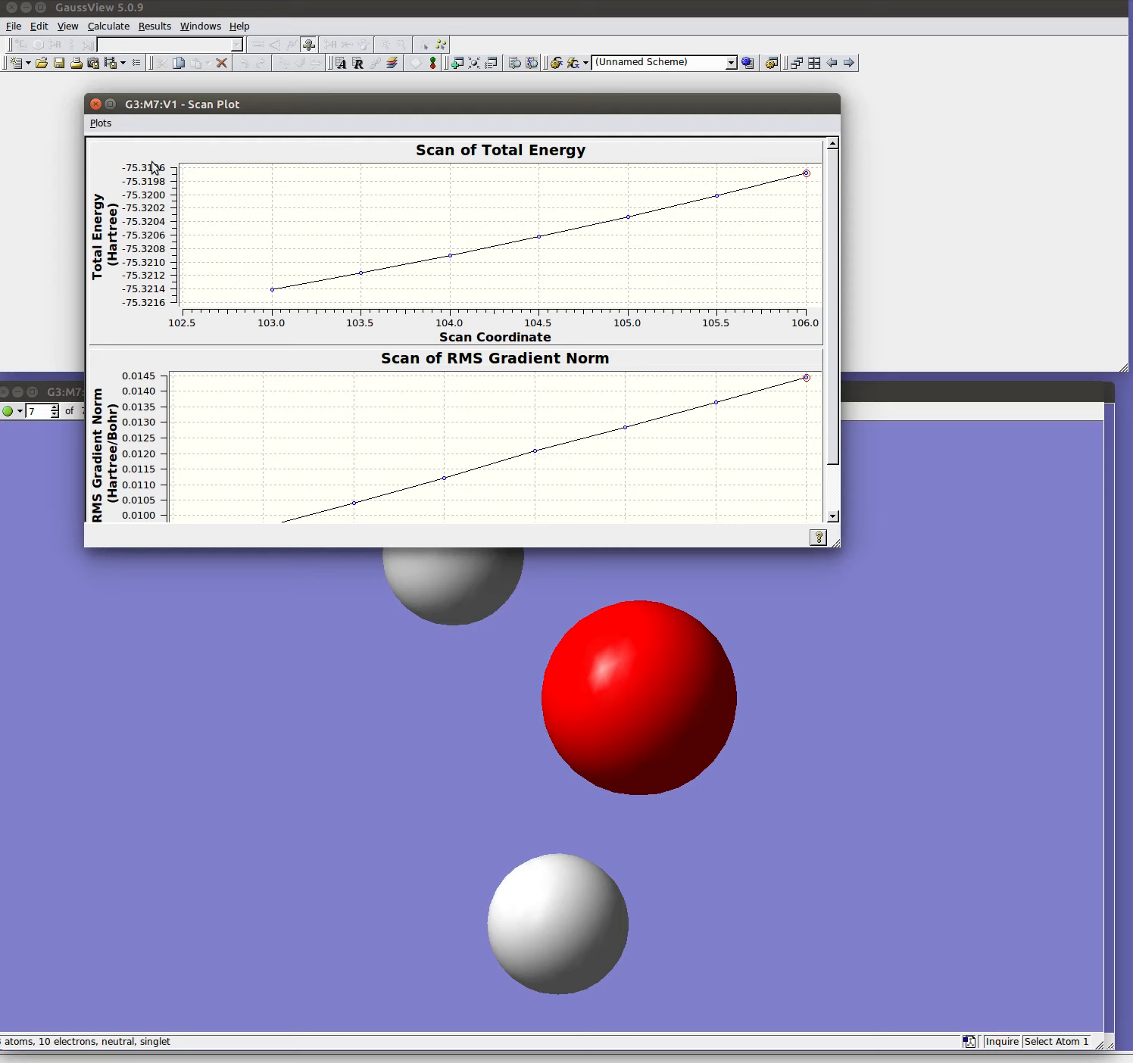
click(94, 103)
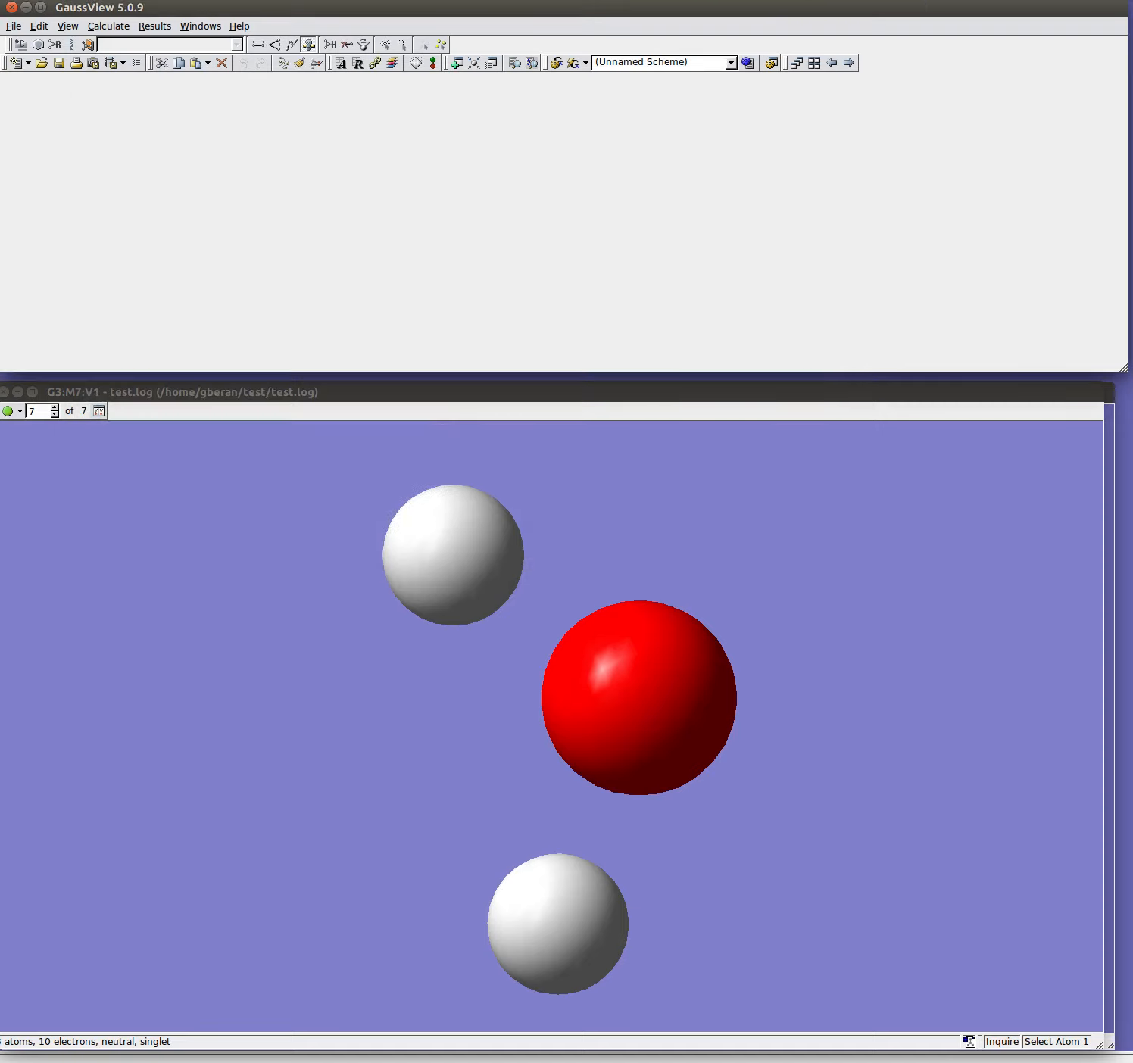